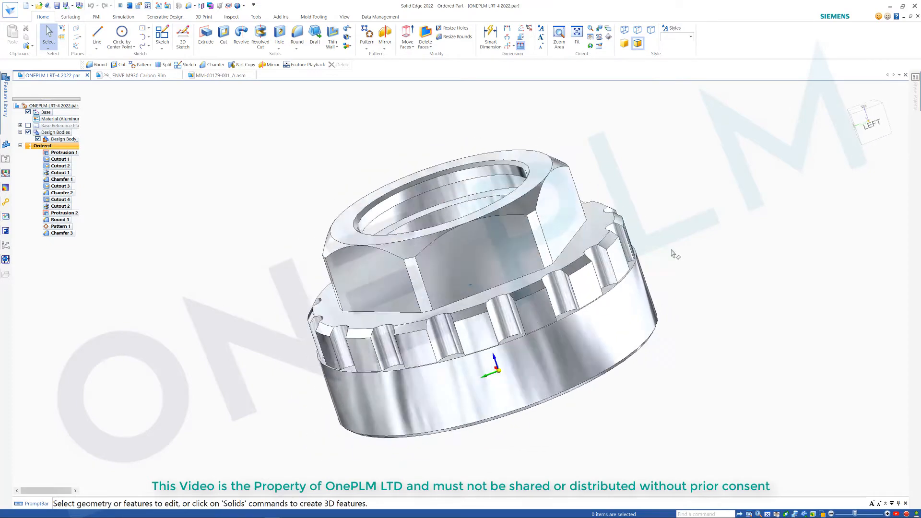
Examine the MM-00179-001_A assembly and the 29_ ENVE M930 Carbon Rim part from several angles for their decal-ready surfaces
key("ctrl+i")
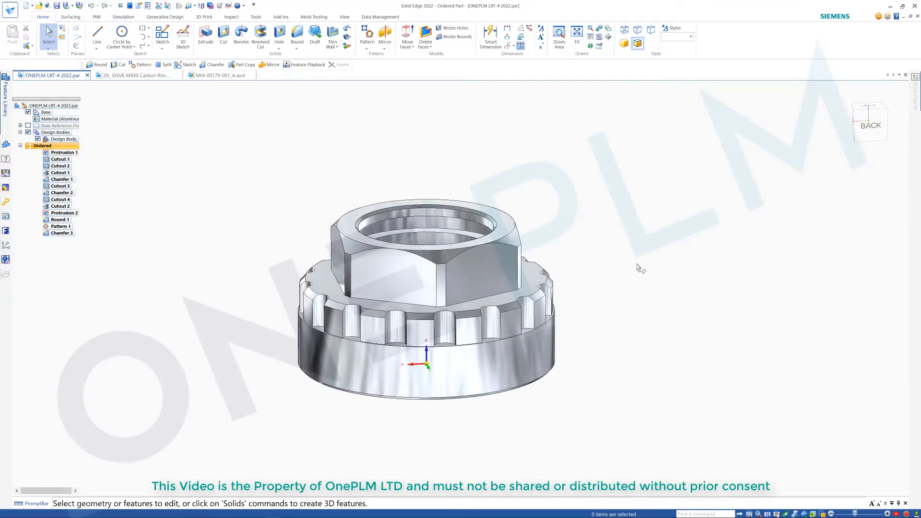
left_click(215, 76)
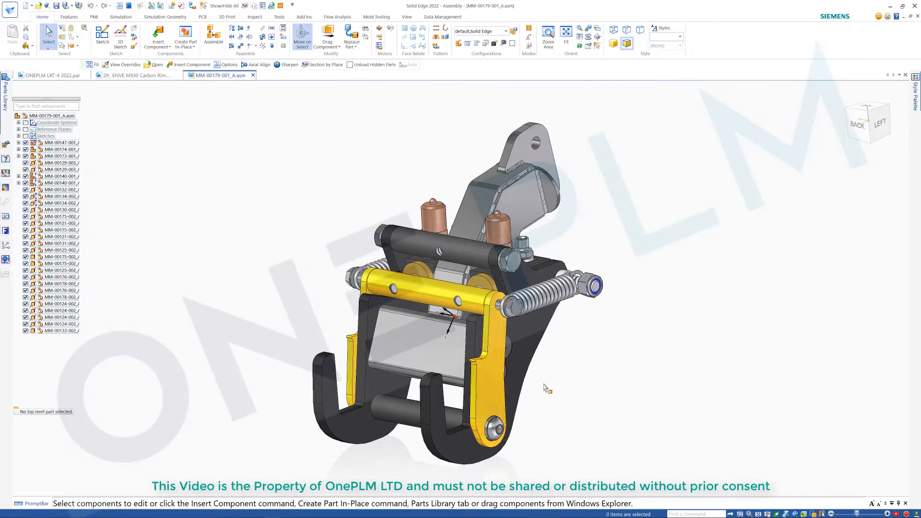
middle_click_drag(545, 384, 525, 391)
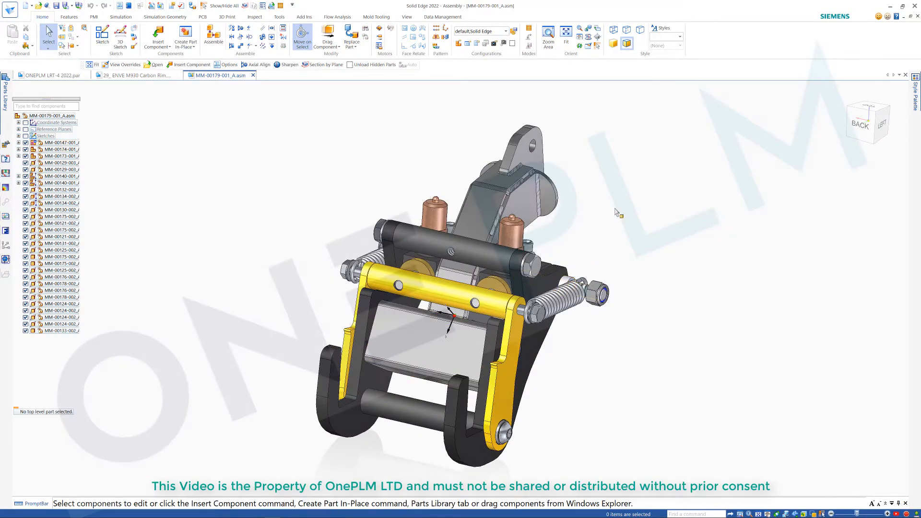
scroll(616, 209, "down", 2)
left_click(138, 76)
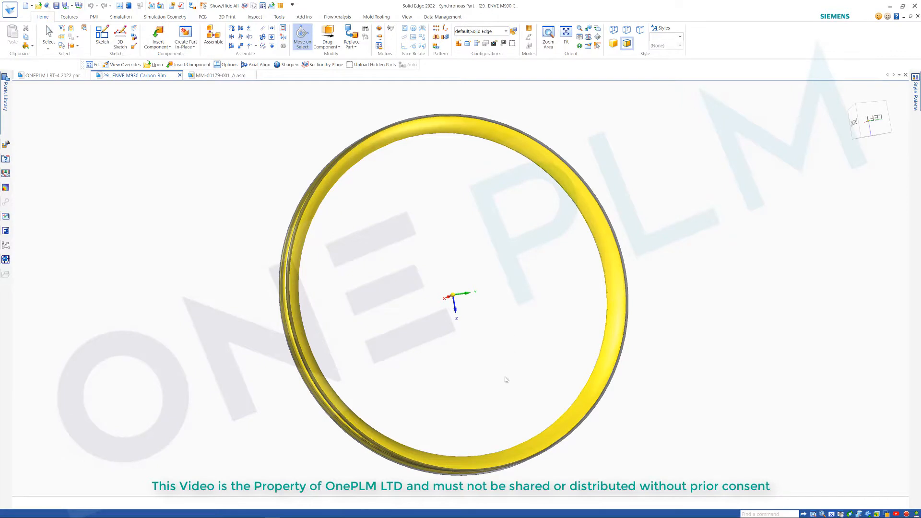
mouse_move(488, 236)
middle_mouse_down()
mouse_move(490, 290)
mouse_move(464, 411)
middle_mouse_up()
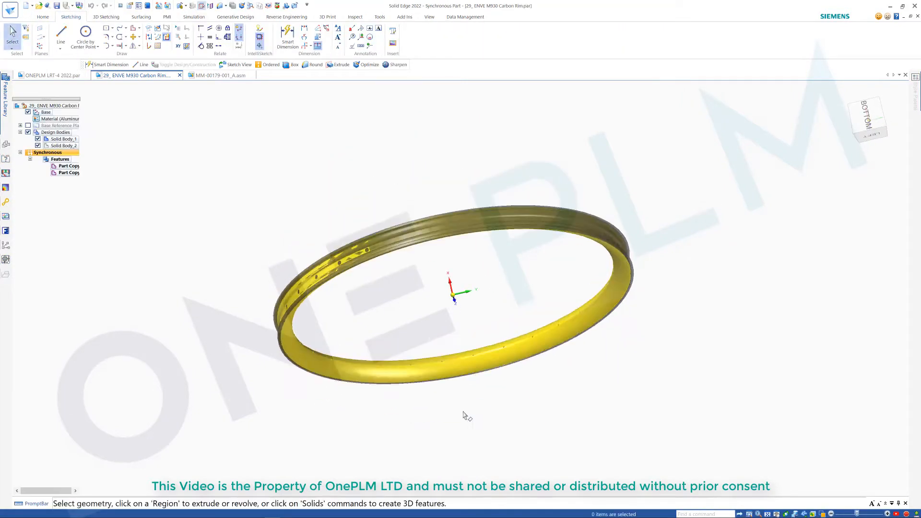
scroll(441, 386, "up", 4)
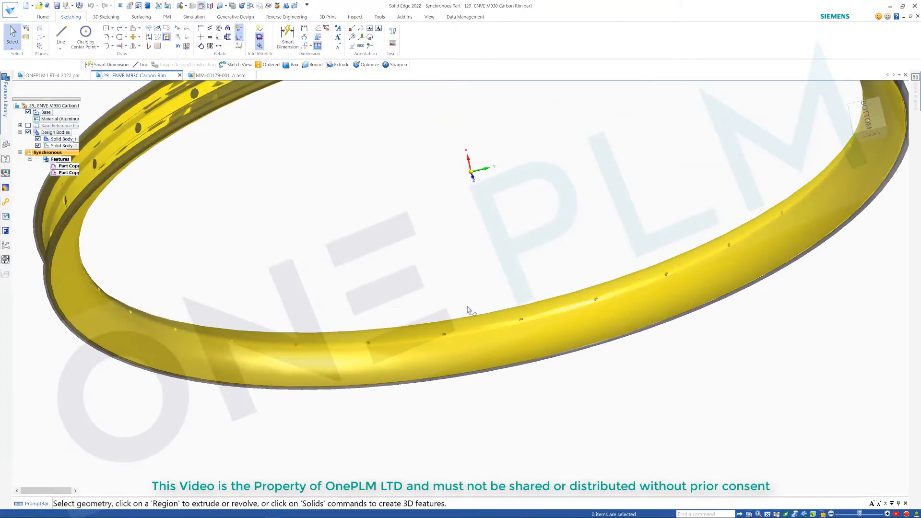
scroll(468, 307, "down", 4)
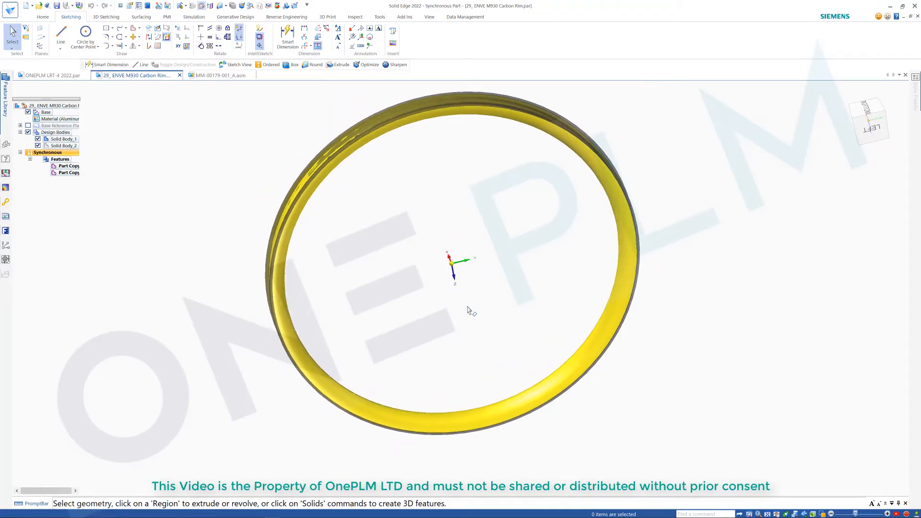
scroll(467, 307, "down", 3)
middle_click_drag(466, 307, 480, 229)
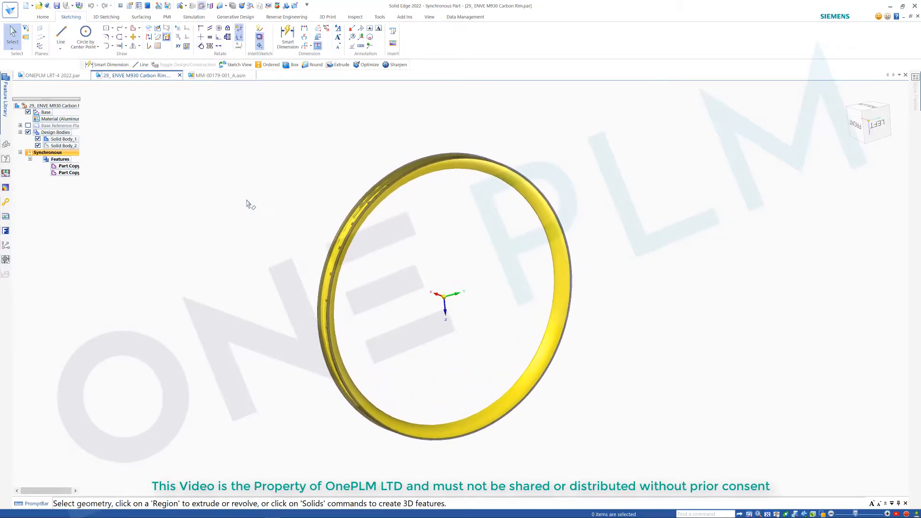
Start a new decal on the ONEPLM LRT-4 2022 part using Label mapping
left_click(52, 77)
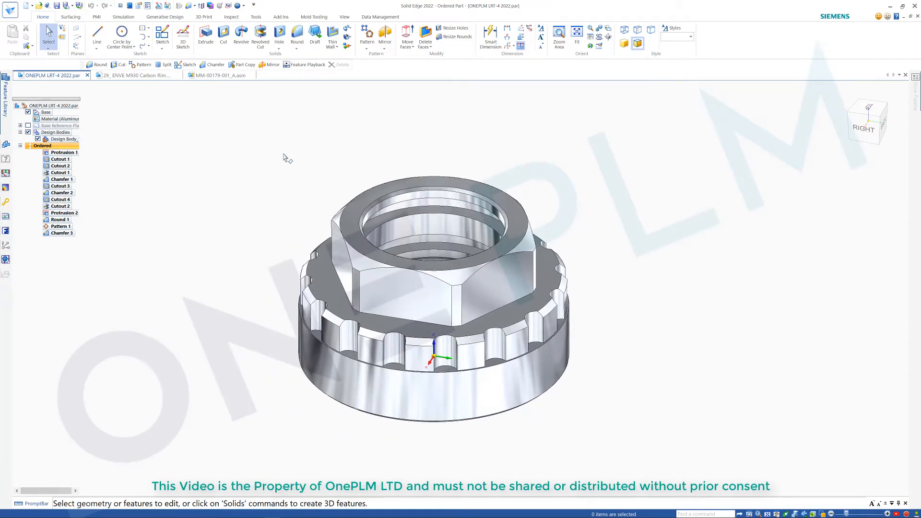
left_click(347, 18)
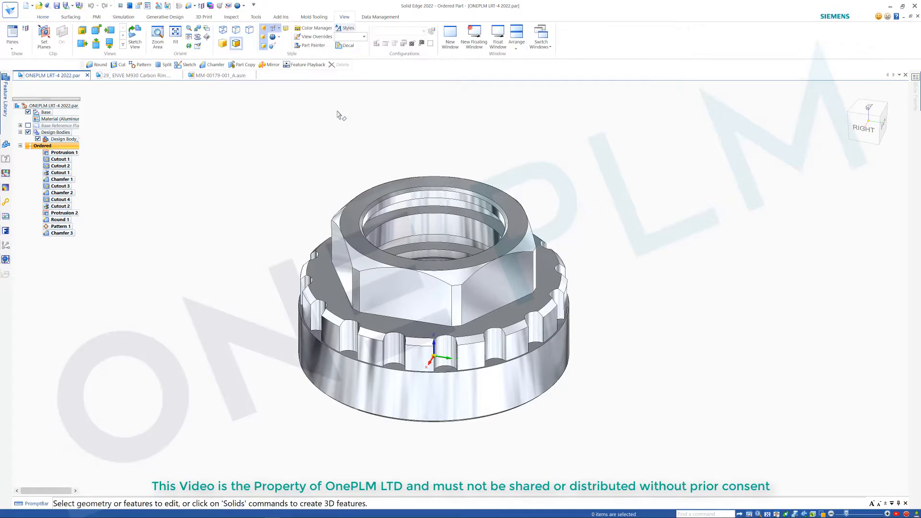
left_click(347, 45)
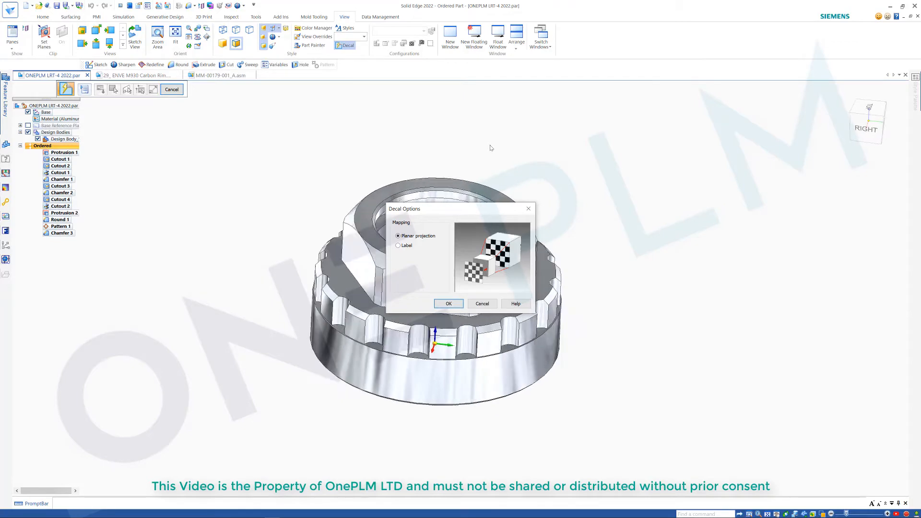
left_click_drag(474, 214, 712, 216)
middle_click_drag(581, 186, 534, 283)
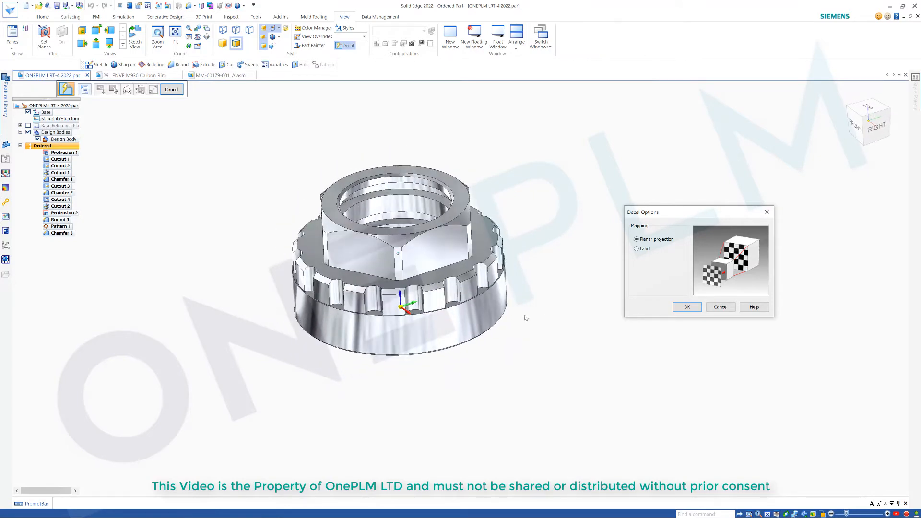
middle_click_drag(502, 325, 551, 357)
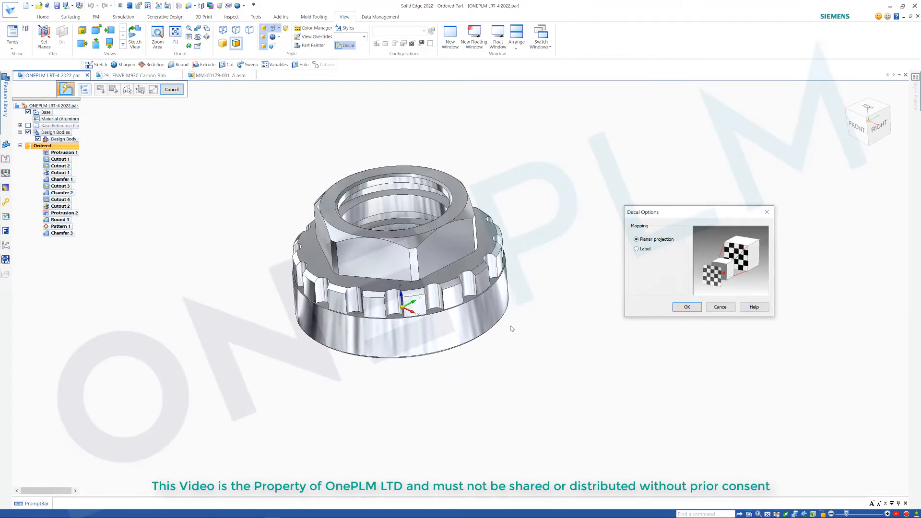
mouse_move(512, 329)
middle_mouse_down()
mouse_move(555, 321)
mouse_move(517, 344)
middle_mouse_up()
middle_click_drag(423, 362, 401, 355)
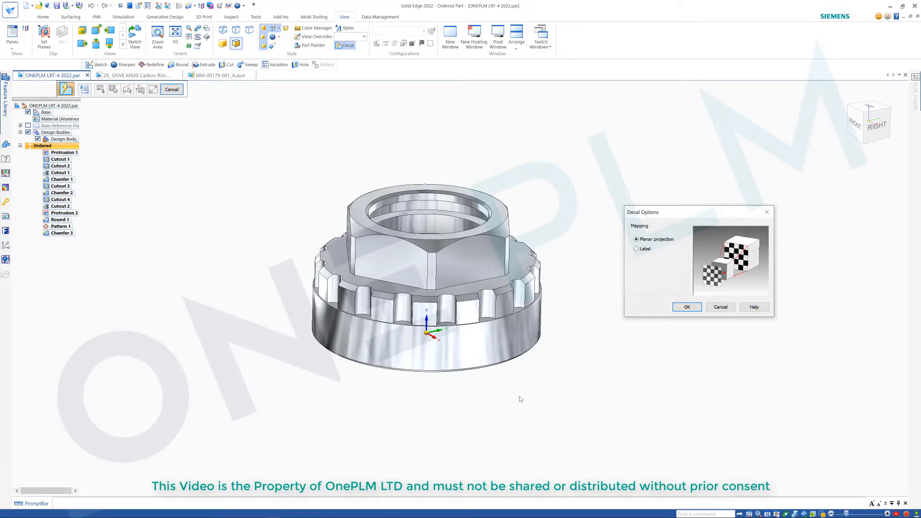
mouse_move(520, 399)
middle_mouse_down()
mouse_move(520, 341)
mouse_move(520, 399)
middle_mouse_up()
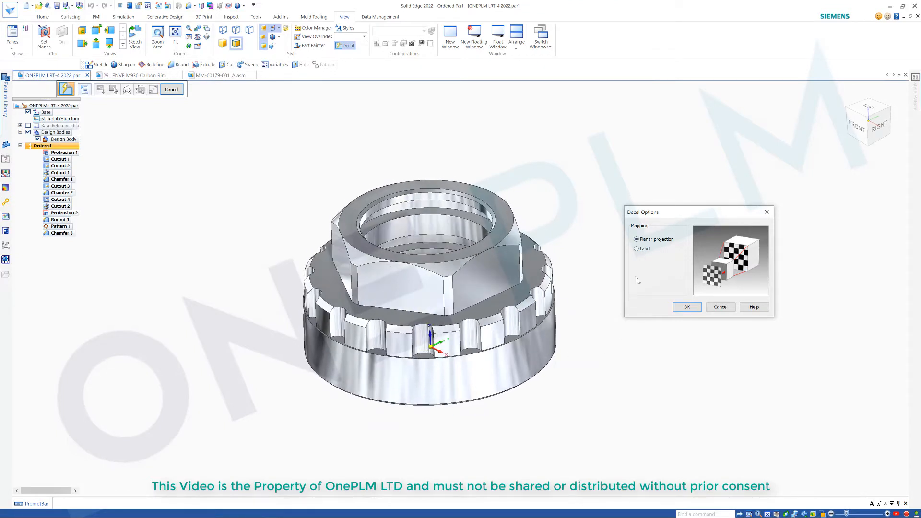
left_click(643, 249)
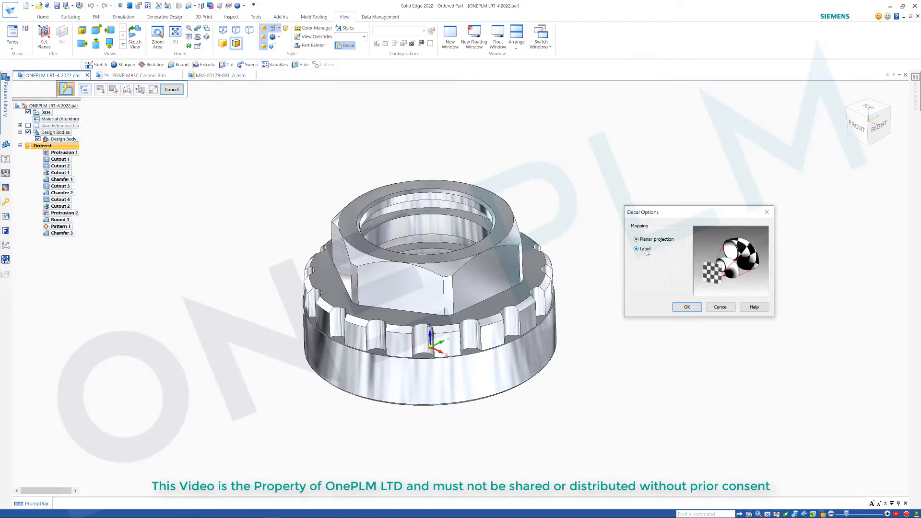
left_click(687, 308)
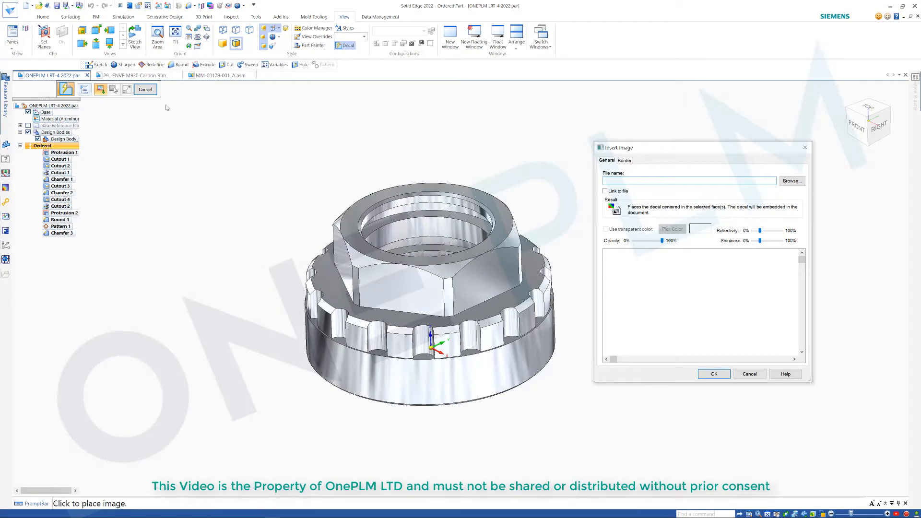
Load Logo-Samsung-1024x682.png from the Labels folder and place it as a decal on the part's lower cylindrical face
left_click(792, 181)
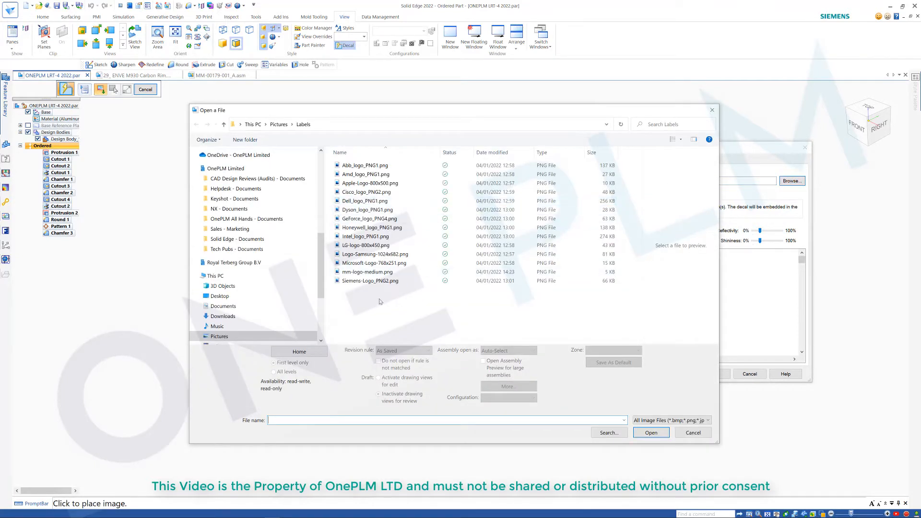
left_click(357, 256)
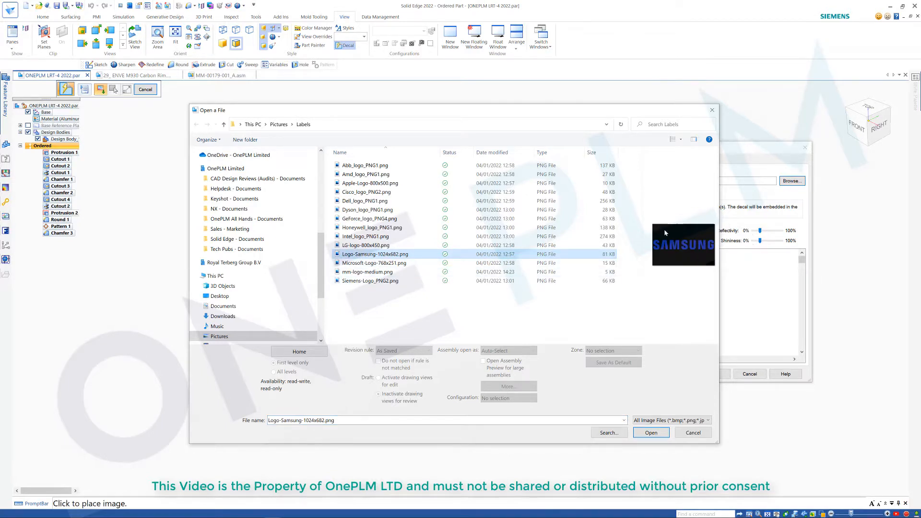
left_click(645, 432)
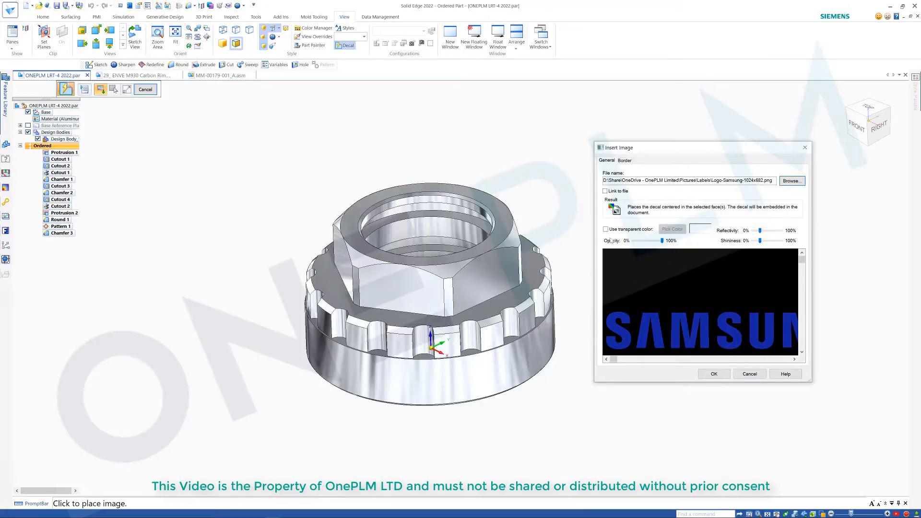
left_click(715, 375)
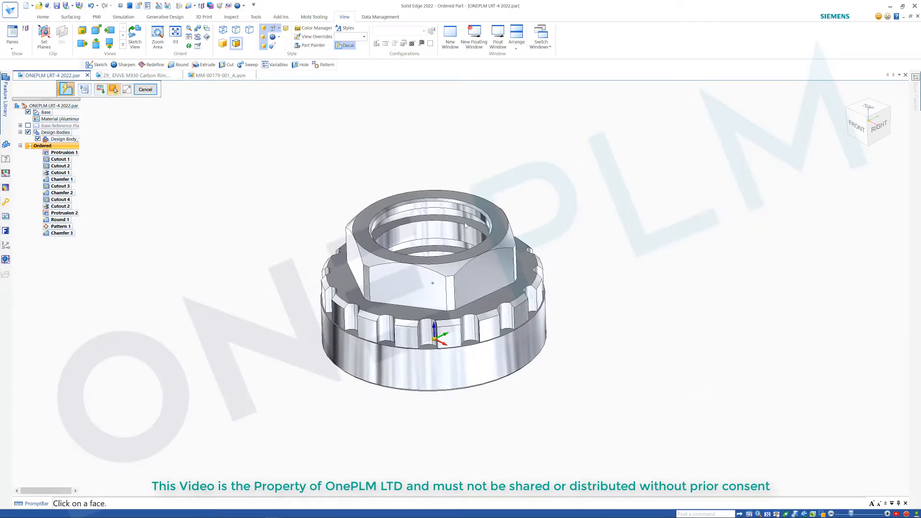
left_click_drag(129, 98, 474, 151)
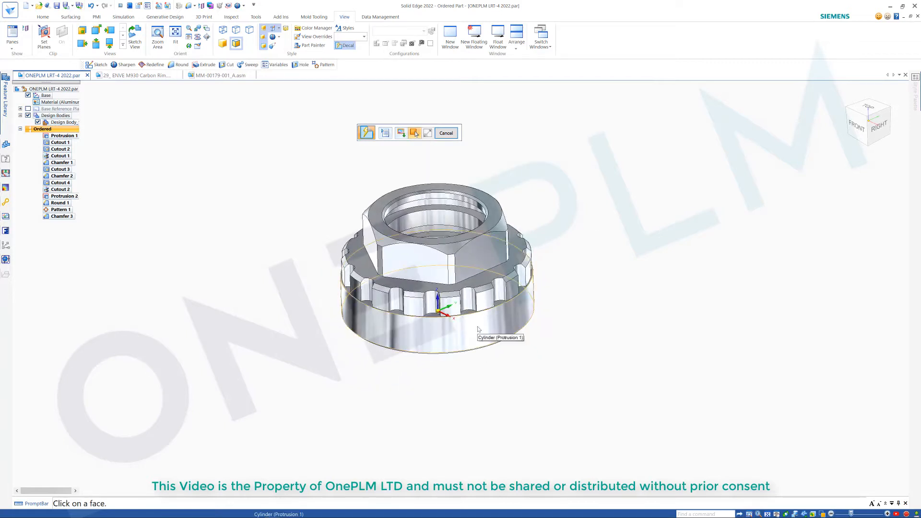
left_click(478, 329)
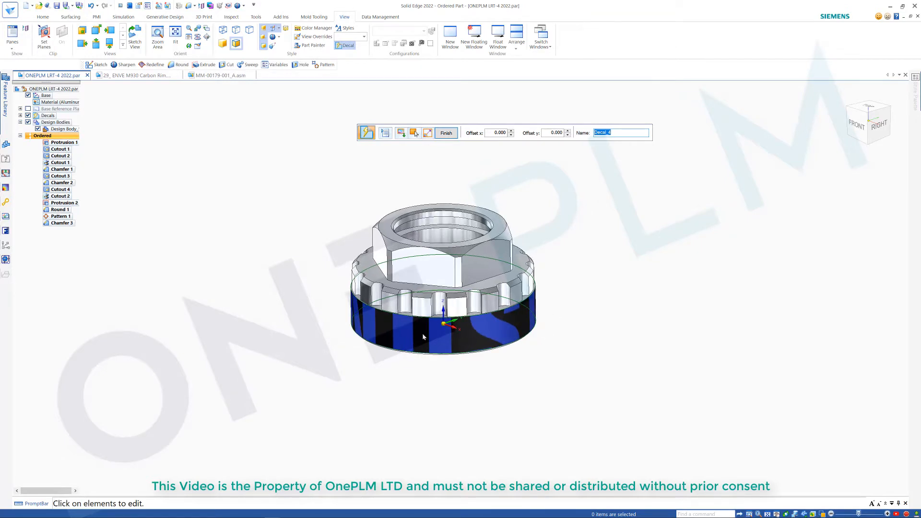
Enable the transparent color option in the Samsung decal's image properties
left_click(400, 133)
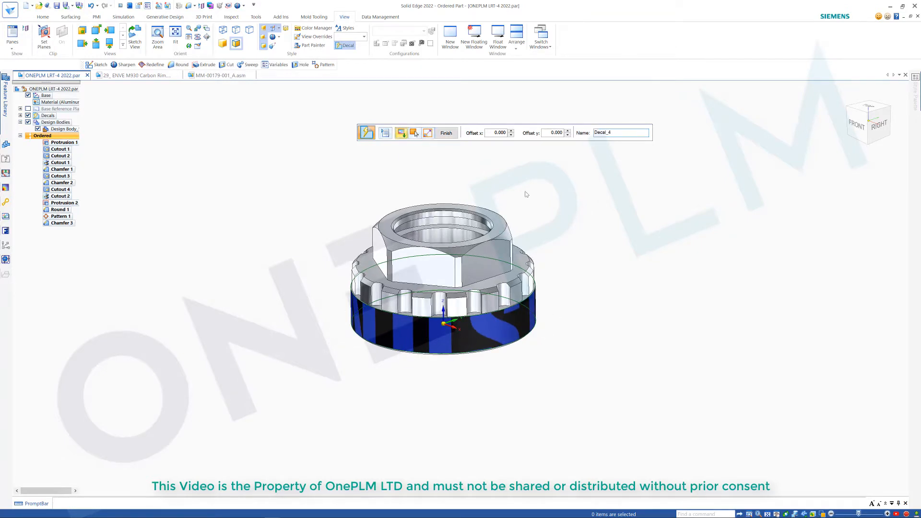
left_click(380, 219)
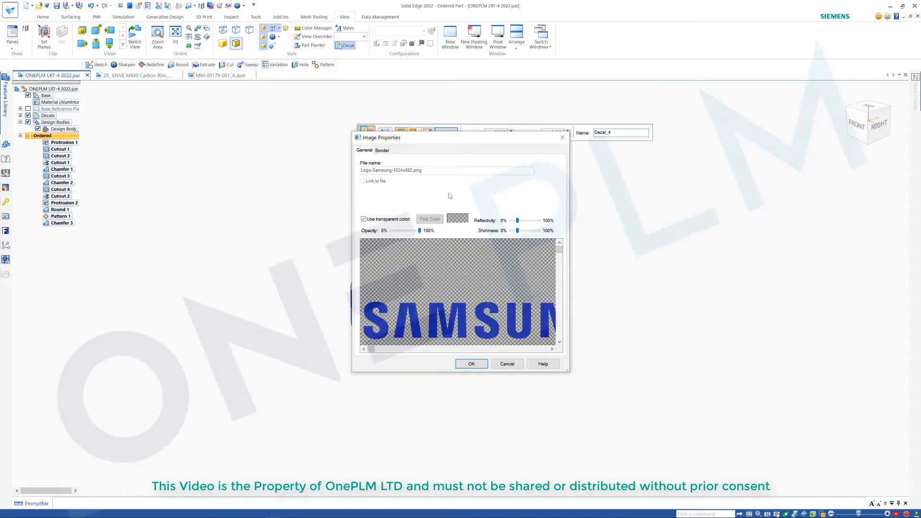
left_click(472, 364)
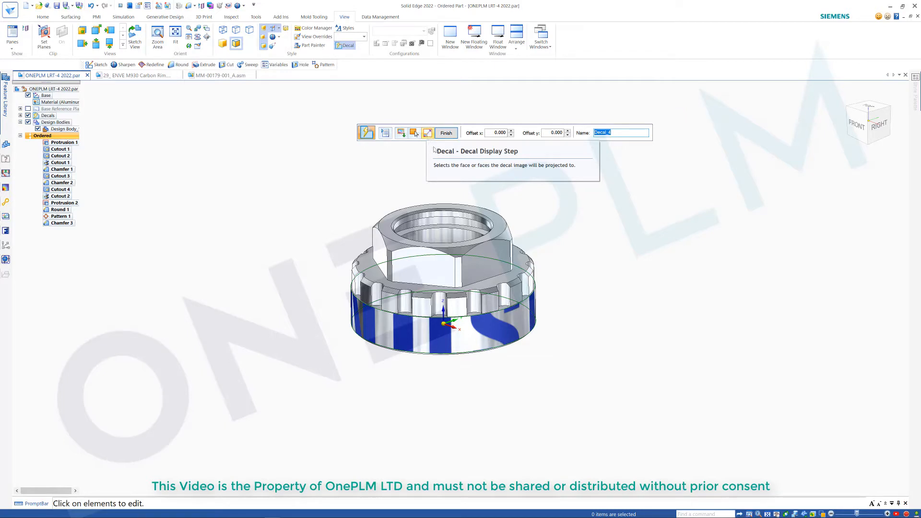
Set the Samsung decal's width to 25 mm in the decal display settings
left_click(427, 133)
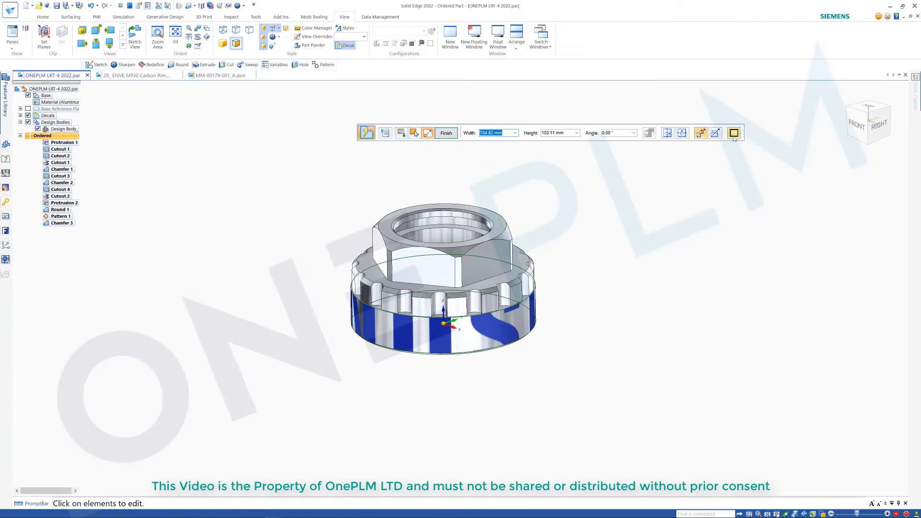
left_click(539, 183)
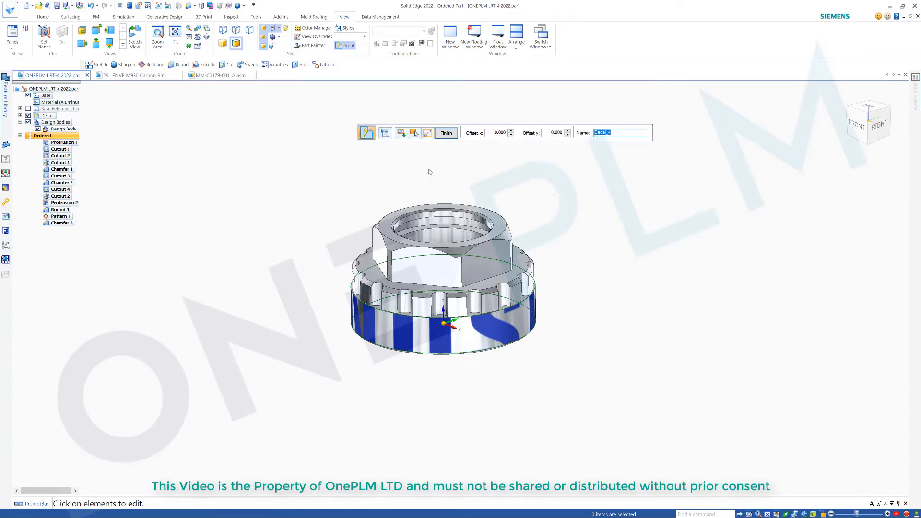
left_click(427, 133)
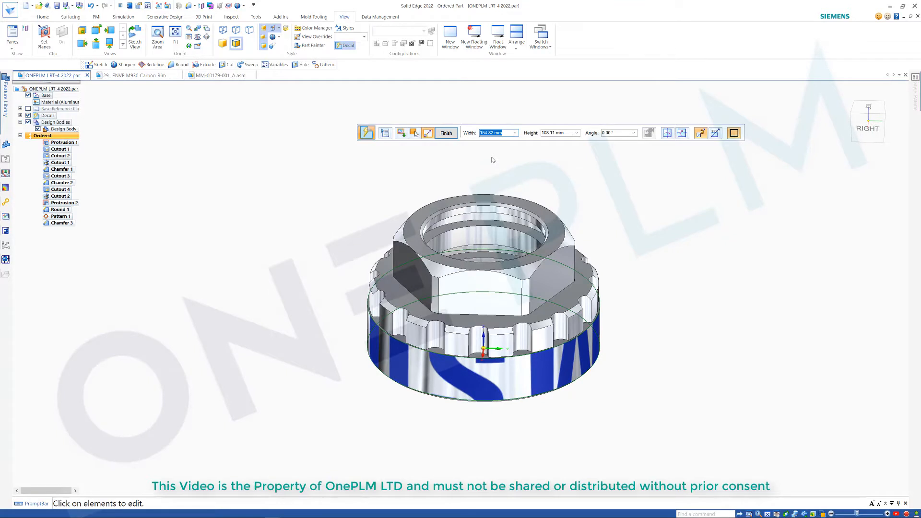
type("25")
key("Tab")
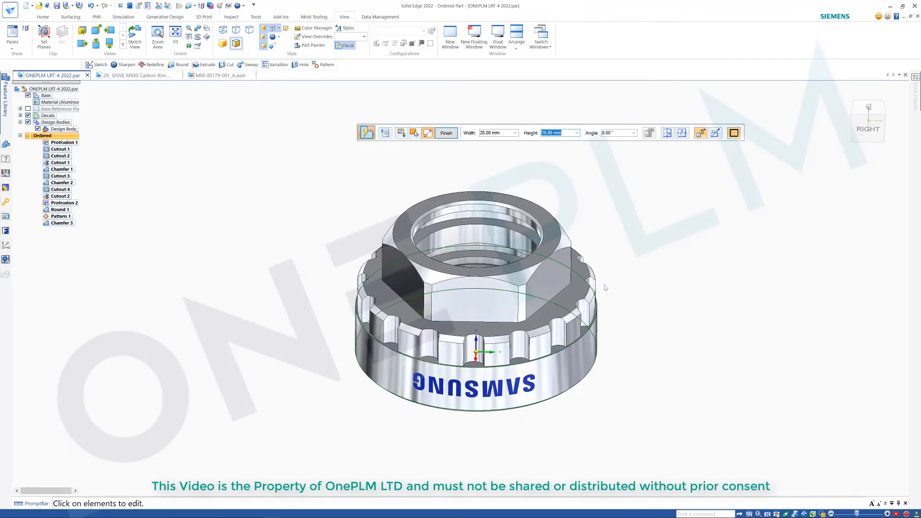
left_click(430, 135)
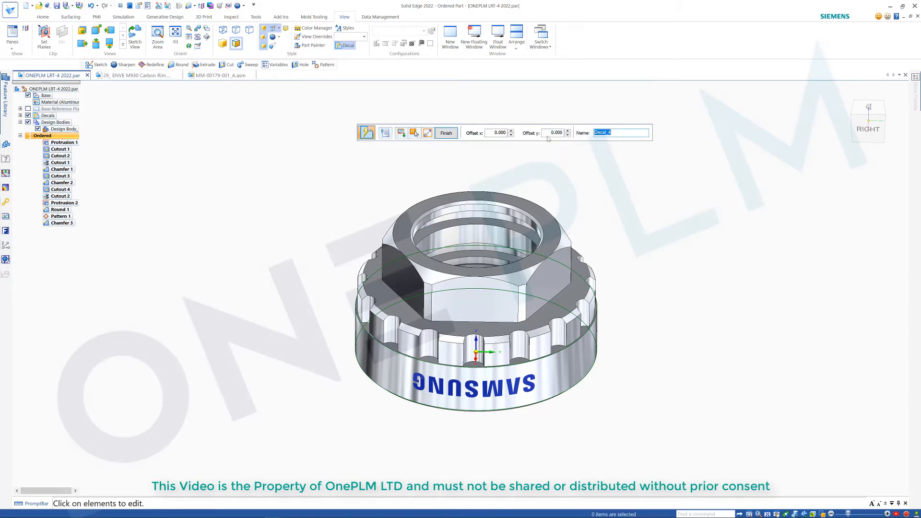
Try shifting the Samsung decal in y and by an x offset of -0.010, and return both offsets to 0.000
left_click(567, 130)
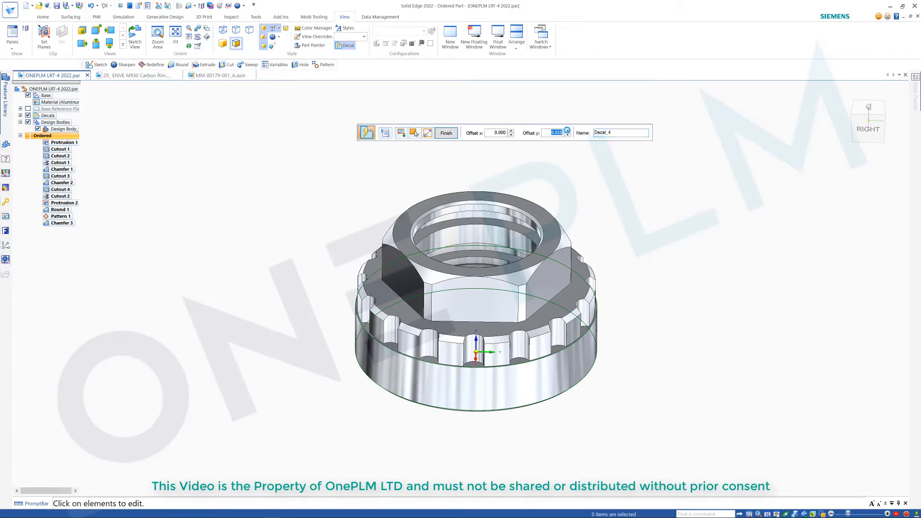
left_click(567, 135)
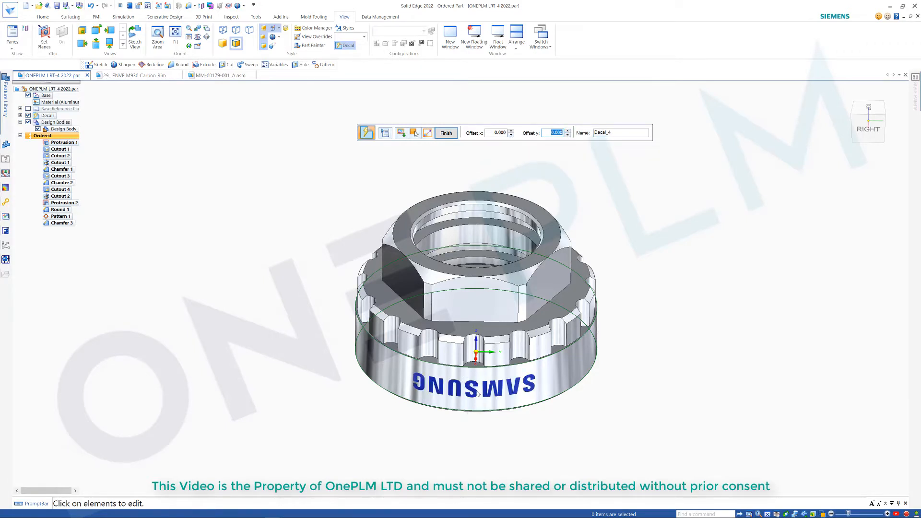
left_click(511, 135)
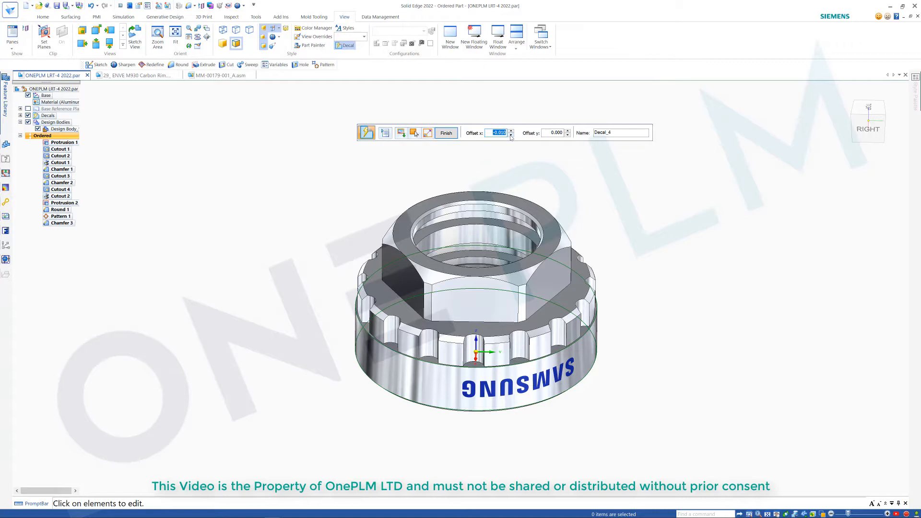
left_click(512, 131)
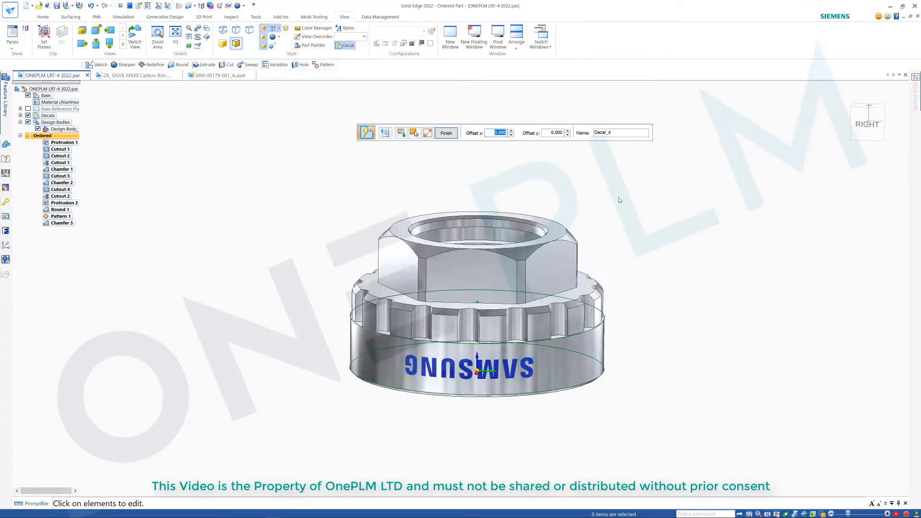
Try a y offset of 0.002 on the Samsung decal and return it to 0.000
left_click(550, 133)
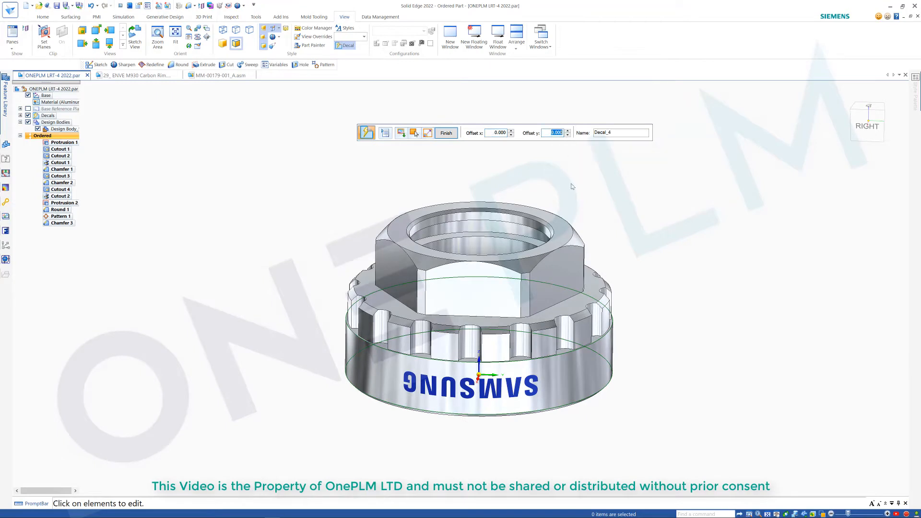
type(".0")
key("Tab")
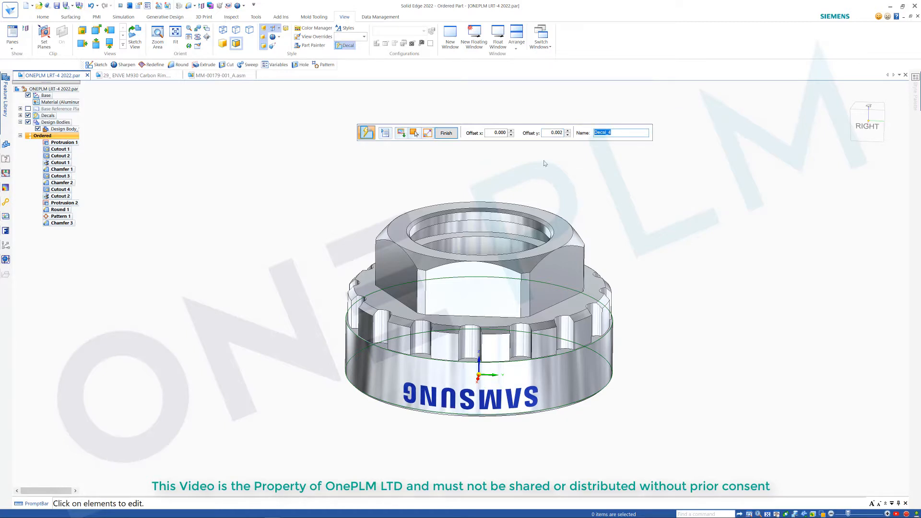
left_click(561, 134)
key("Tab")
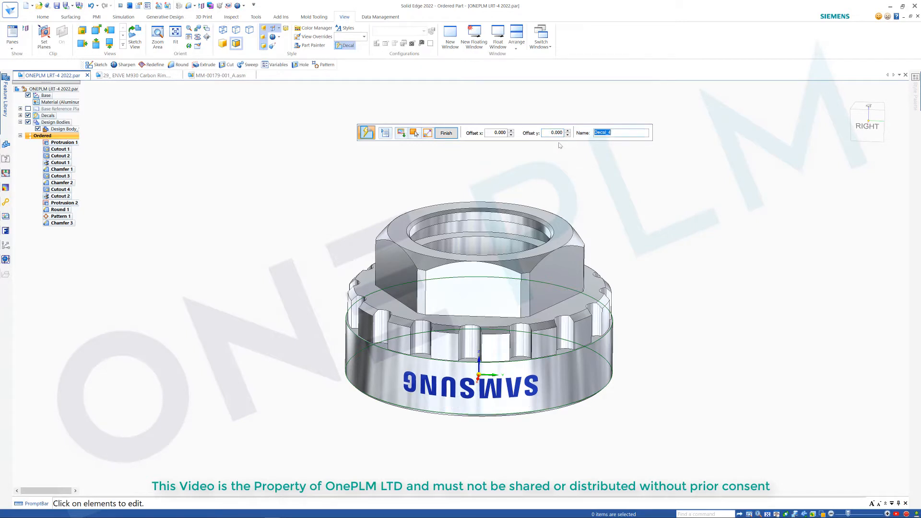
Flip the Samsung decal both horizontally and vertically in its display settings so the logo reads upright
scroll(573, 174, "down", 1)
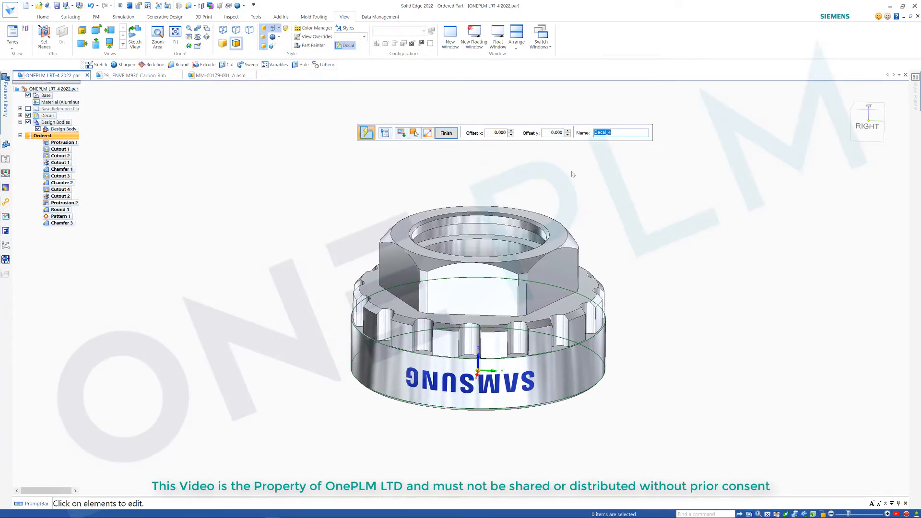
scroll(573, 175, "down", 1)
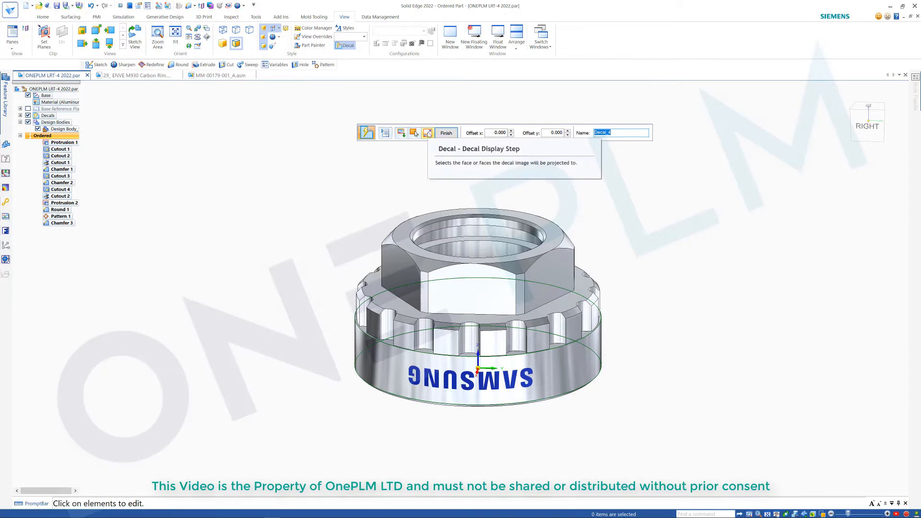
left_click(428, 133)
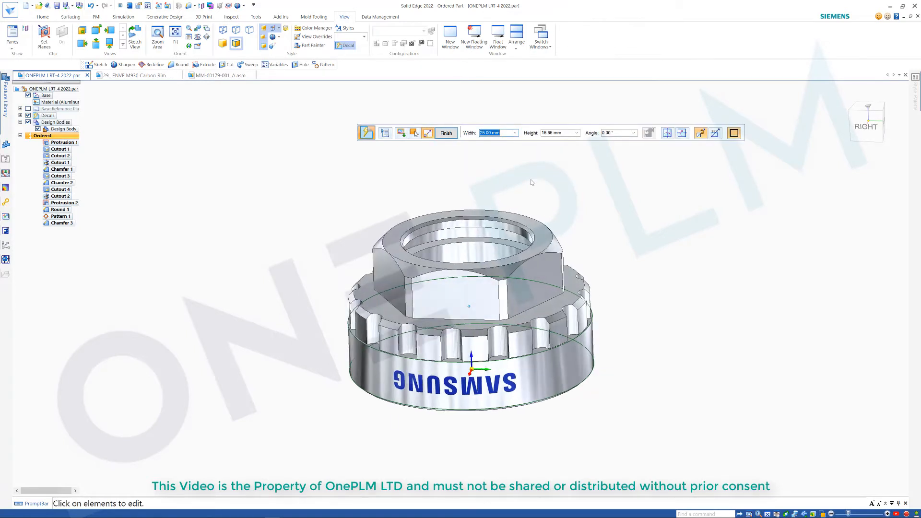
middle_click_drag(645, 240, 643, 230)
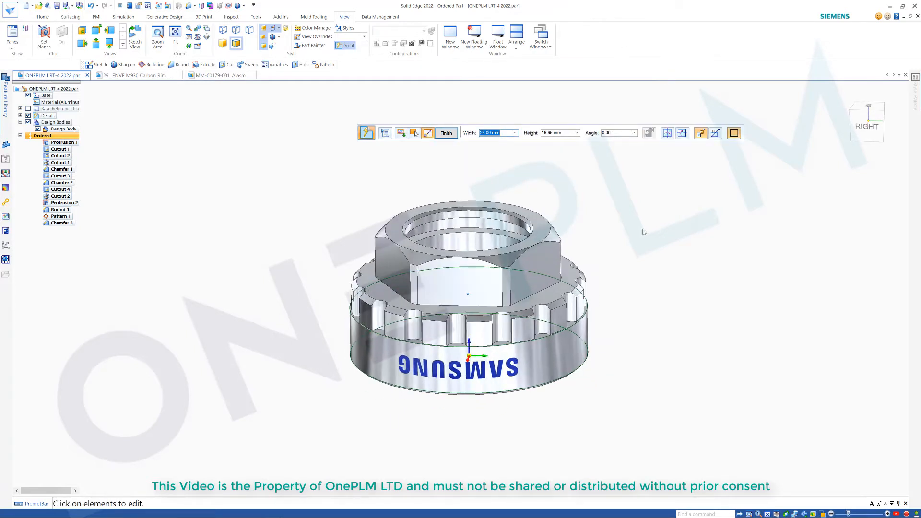
left_click(667, 133)
left_click(682, 134)
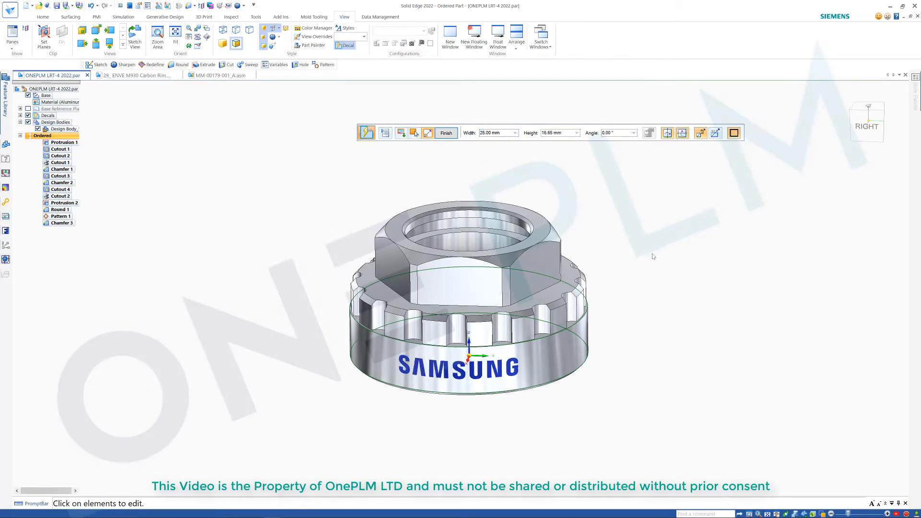
Set the Samsung decal's width to 30 mm
scroll(653, 257, "up", 3)
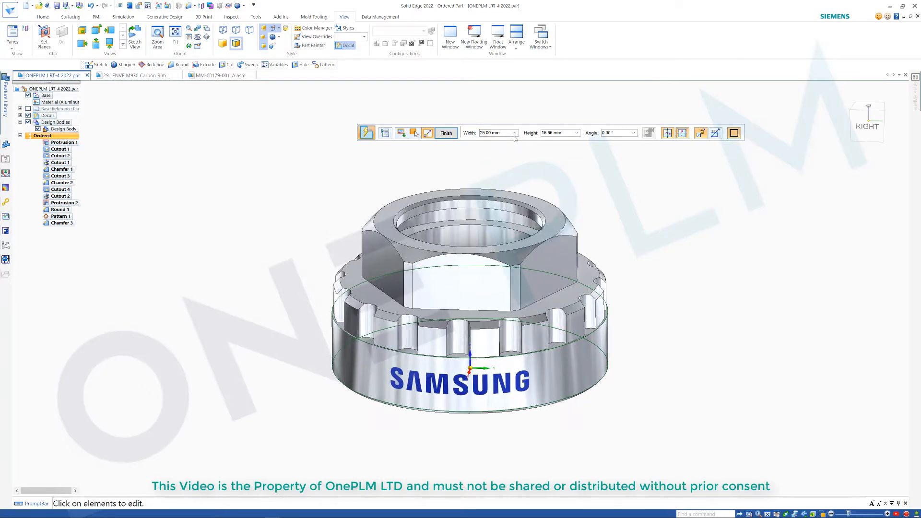
left_click(491, 133)
scroll(498, 277, "down", 1)
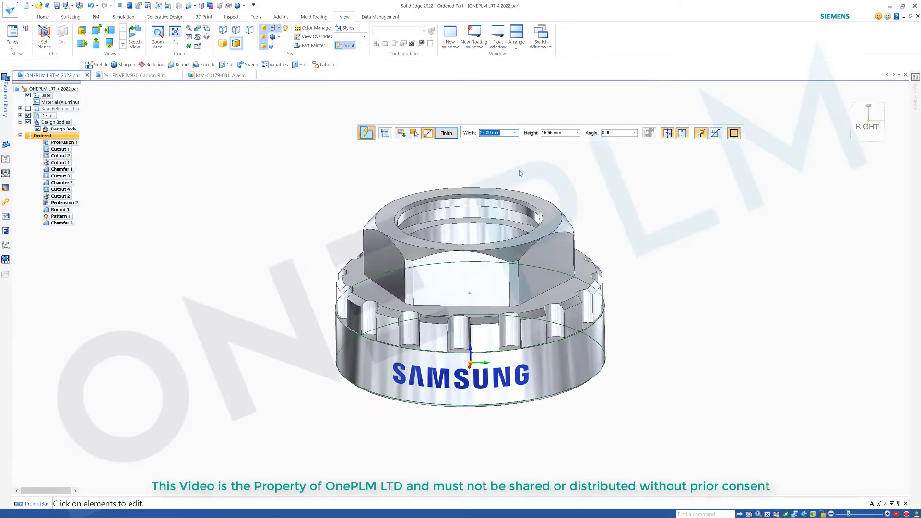
middle_click_drag(475, 391, 520, 253)
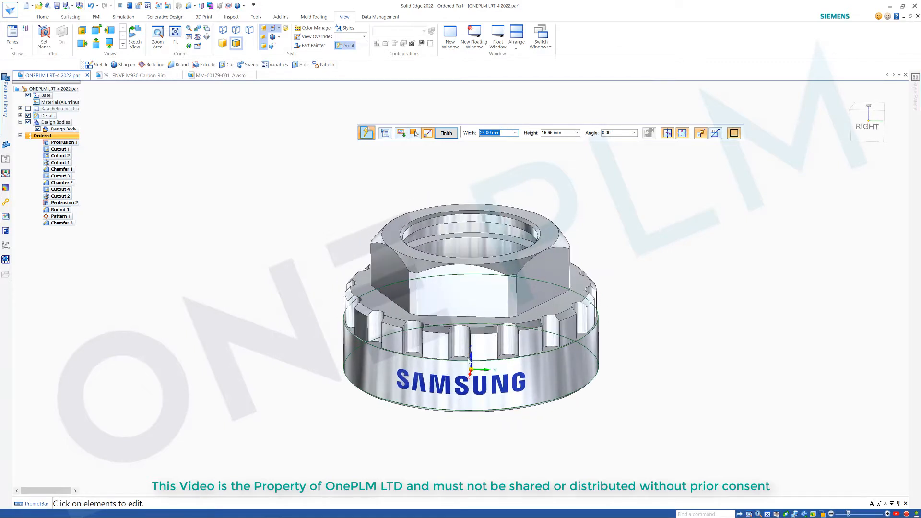
scroll(616, 222, "up", 1)
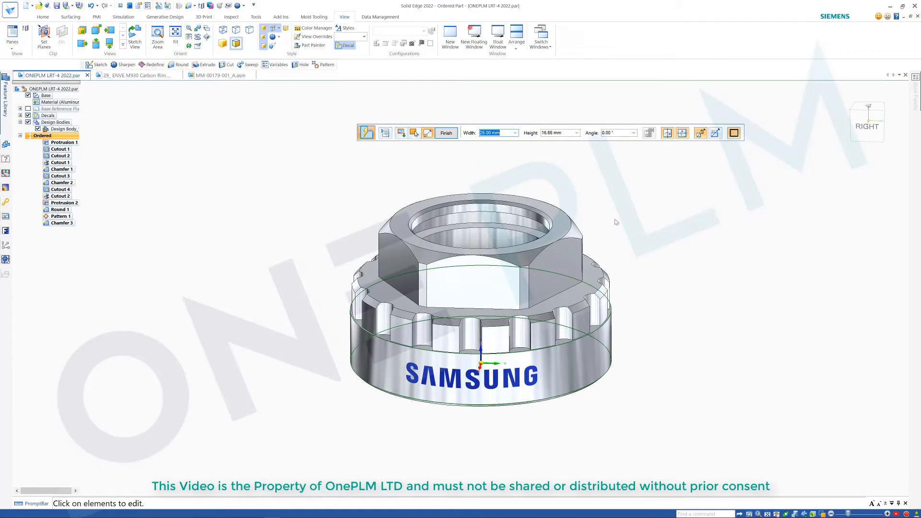
type("30")
key("Tab")
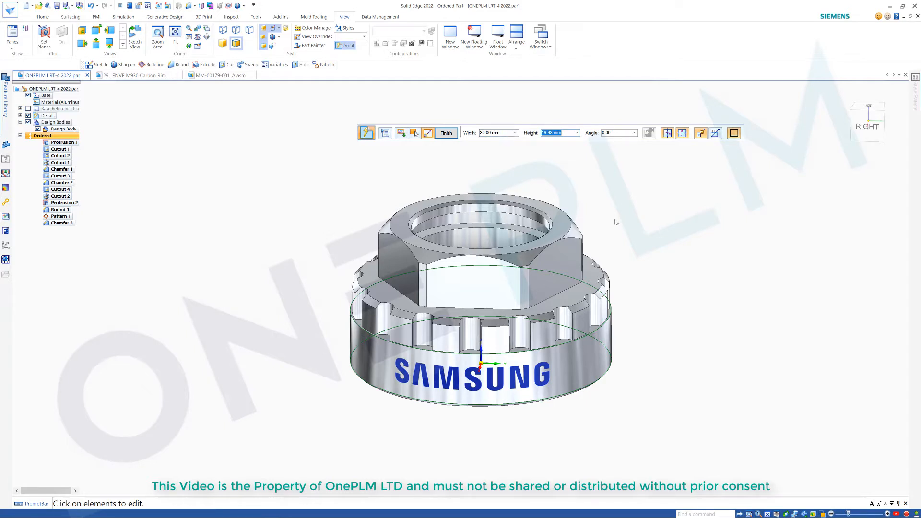
Set the Samsung decal's width to 35 mm and turn off its border display
left_click(499, 133)
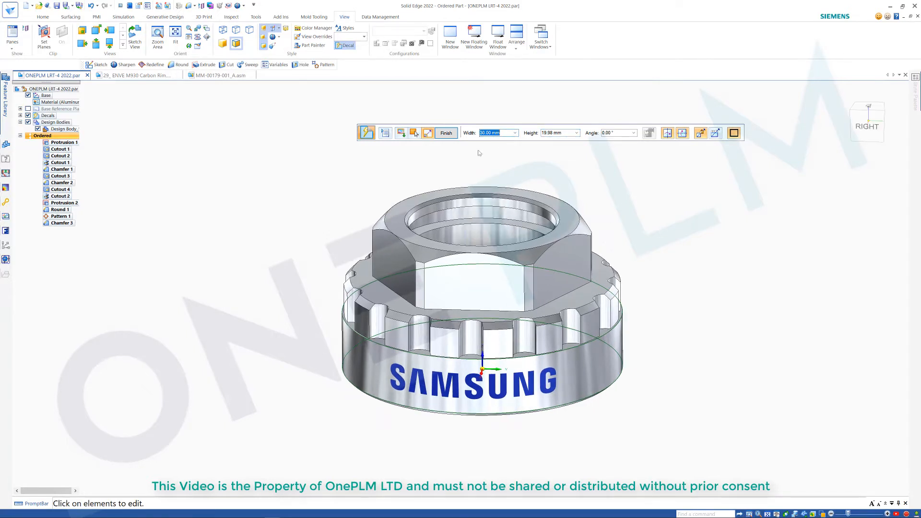
type("35")
key("Tab")
key("ctrl+i")
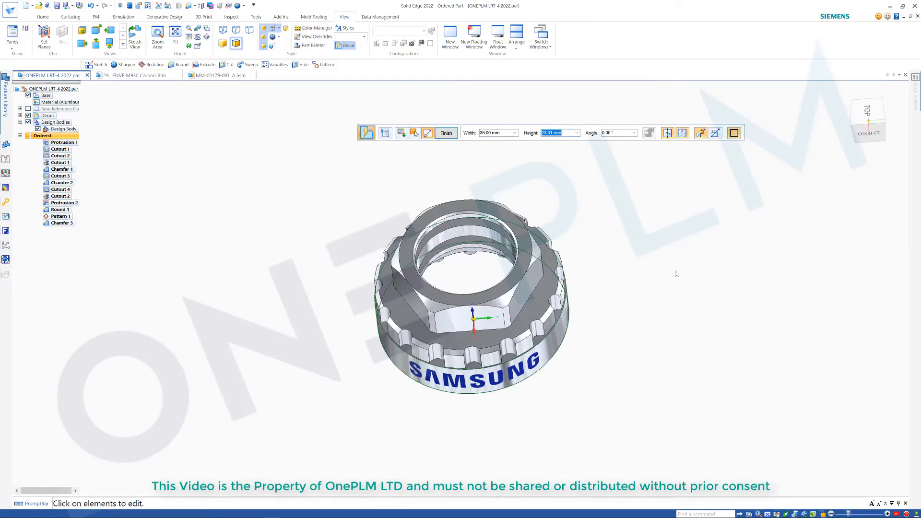
key("ctrl+r")
key("ctrl+i")
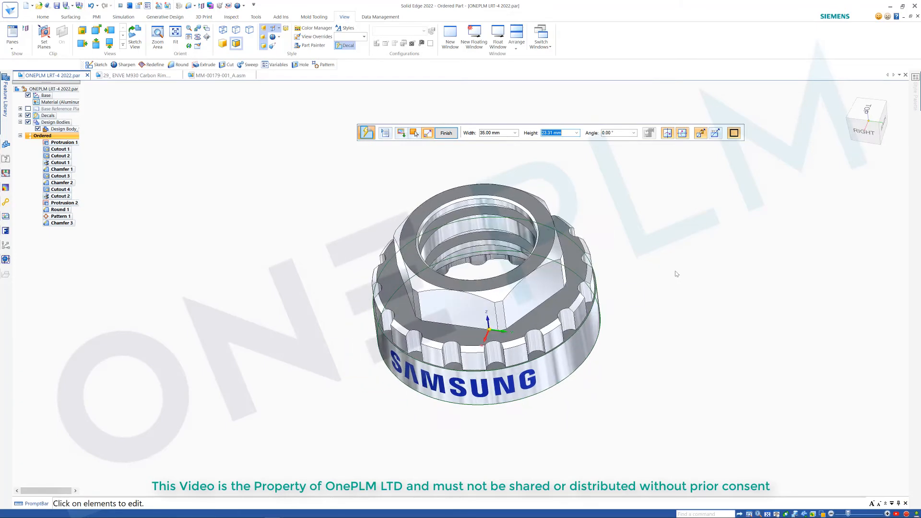
key("ctrl+j")
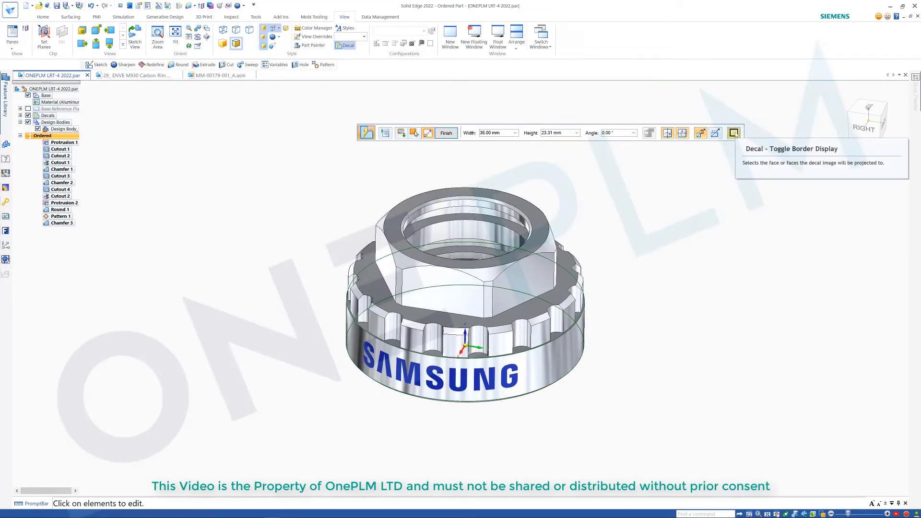
scroll(643, 245, "up", 1)
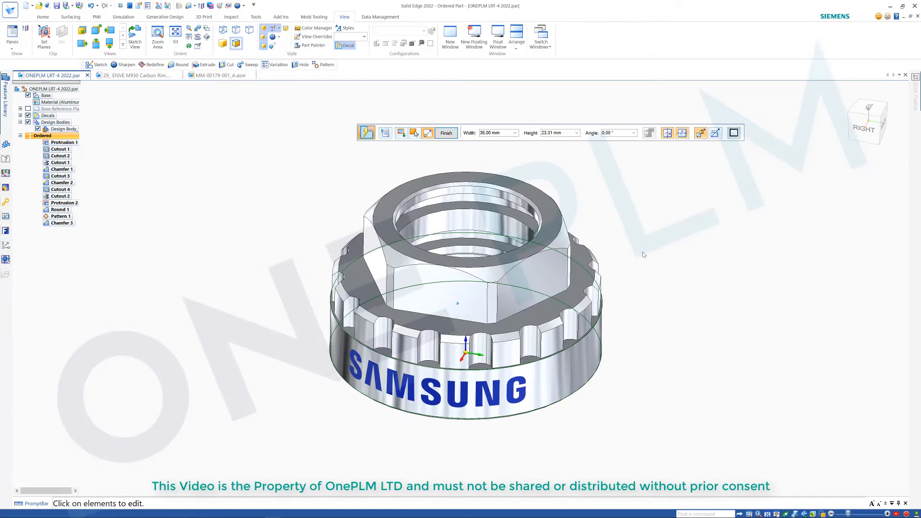
Name the decal Samsung, finish the decal command and expand the part's Decals collection
left_click(446, 134)
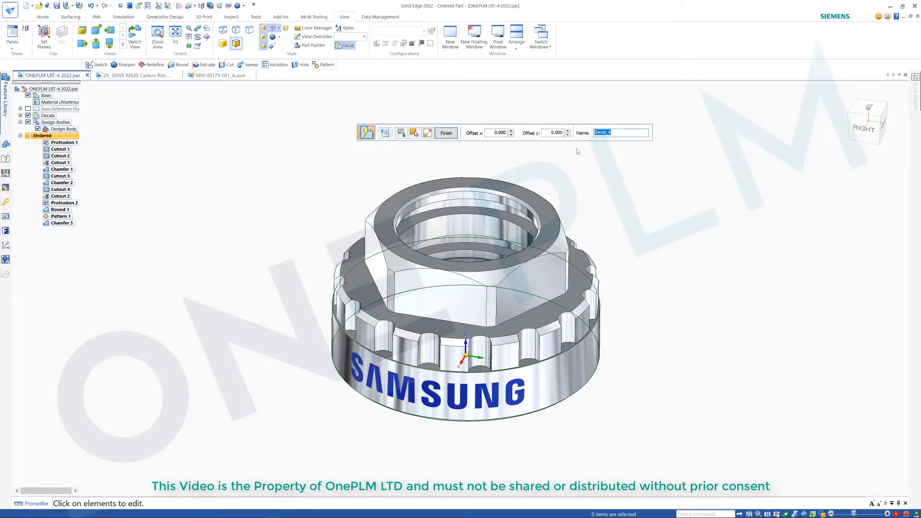
type("Samsung")
left_click(446, 133)
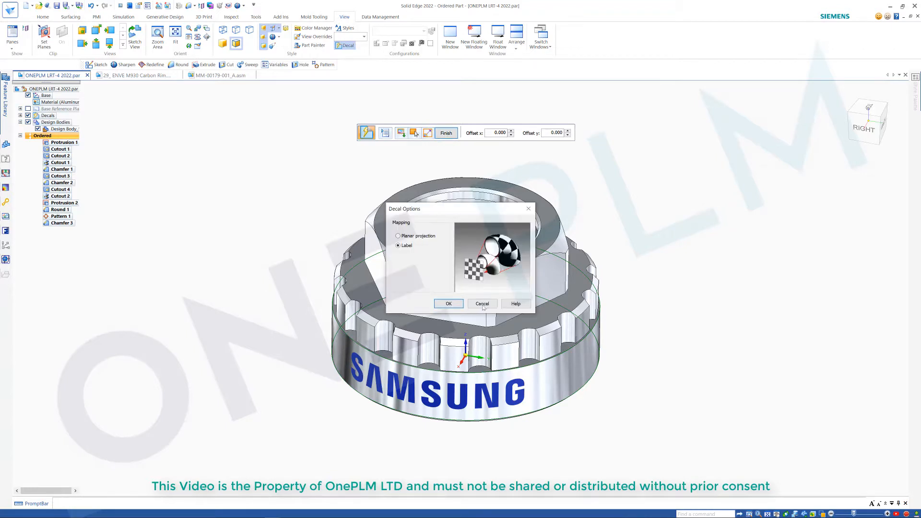
left_click(455, 305)
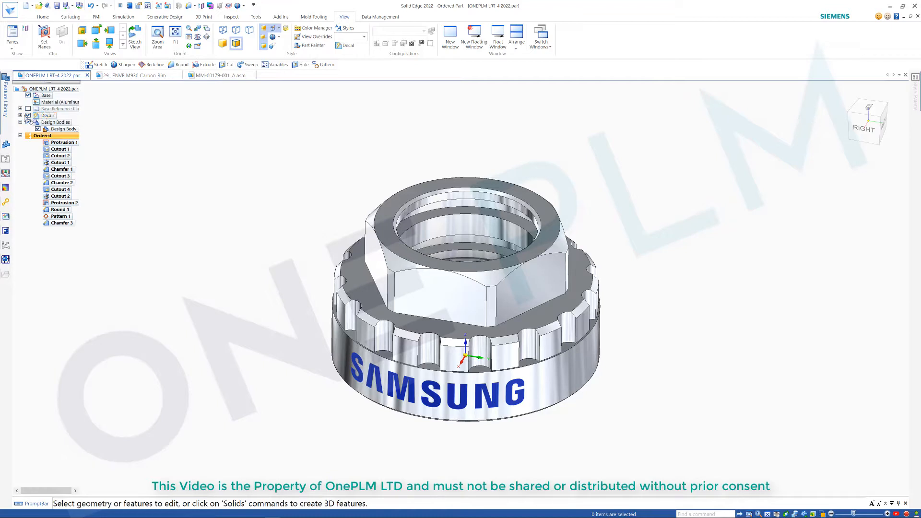
left_click(21, 115)
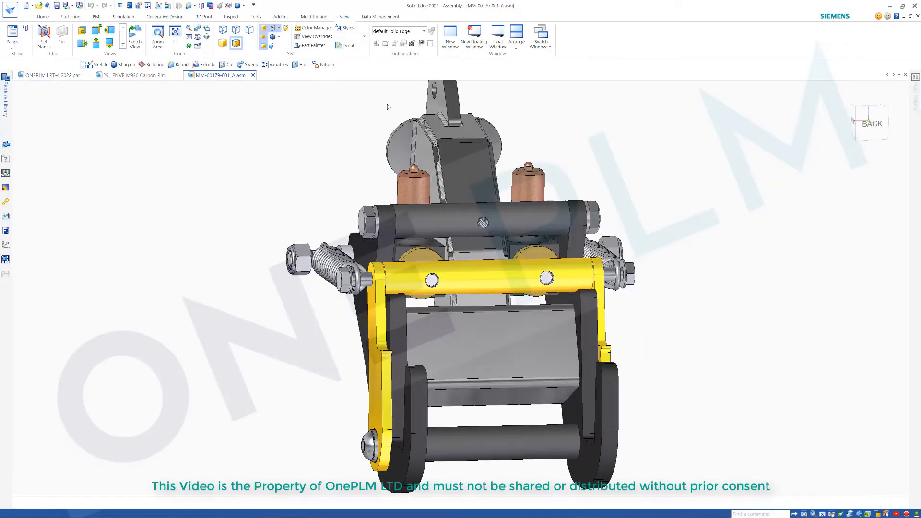
Start a new decal with label mapping in the MM-00179-001_A.asm assembly
middle_click_drag(621, 316, 639, 335)
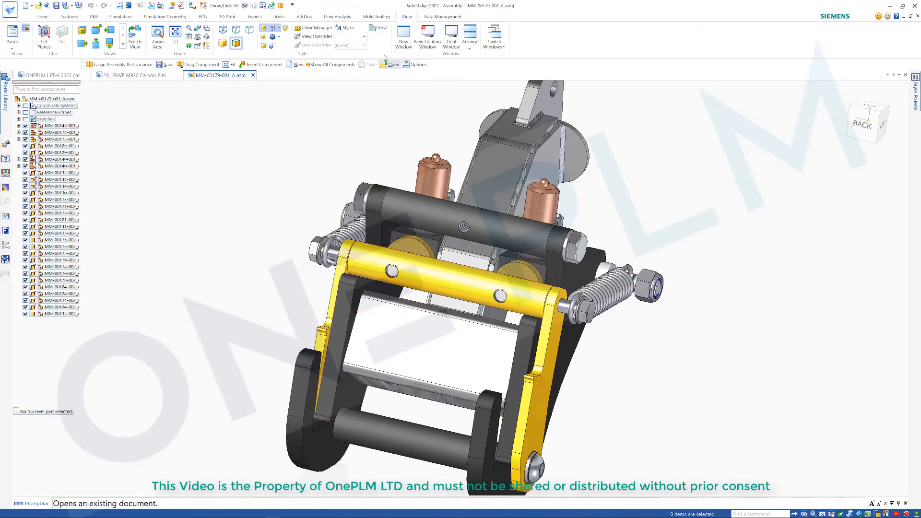
left_click(374, 29)
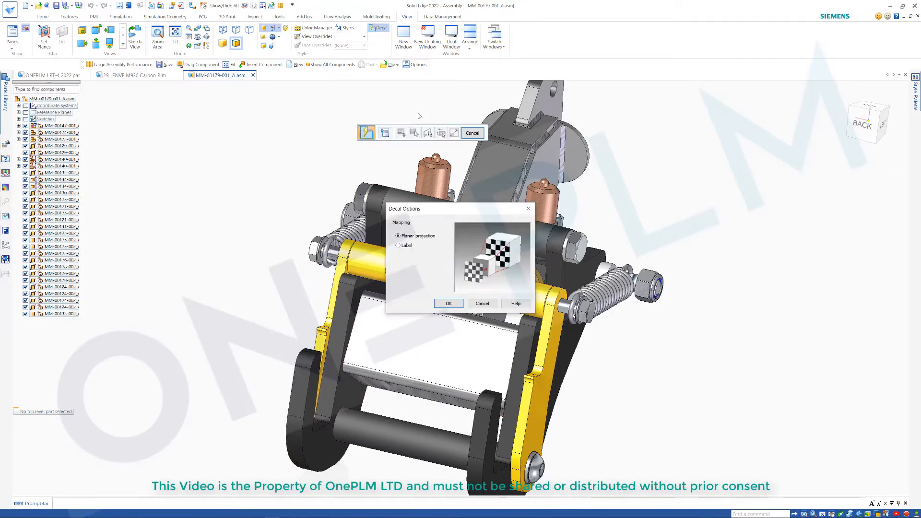
left_click(407, 245)
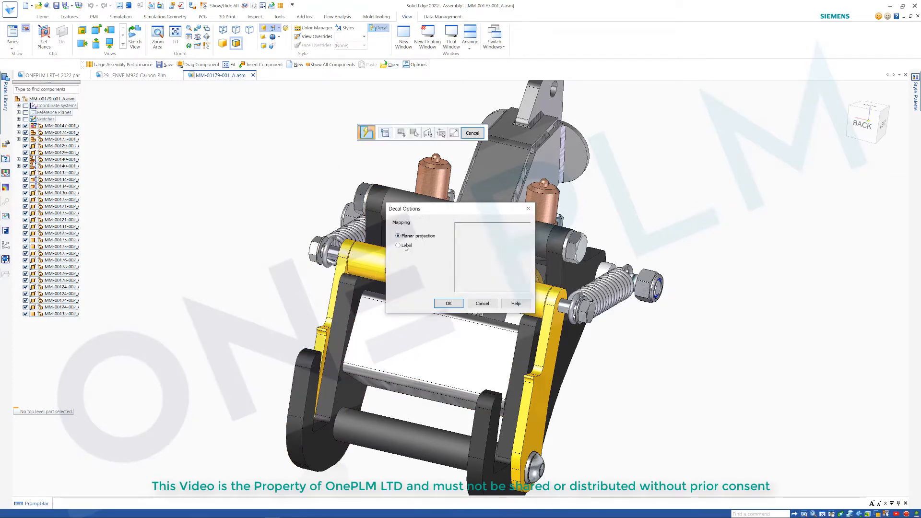
left_click(449, 303)
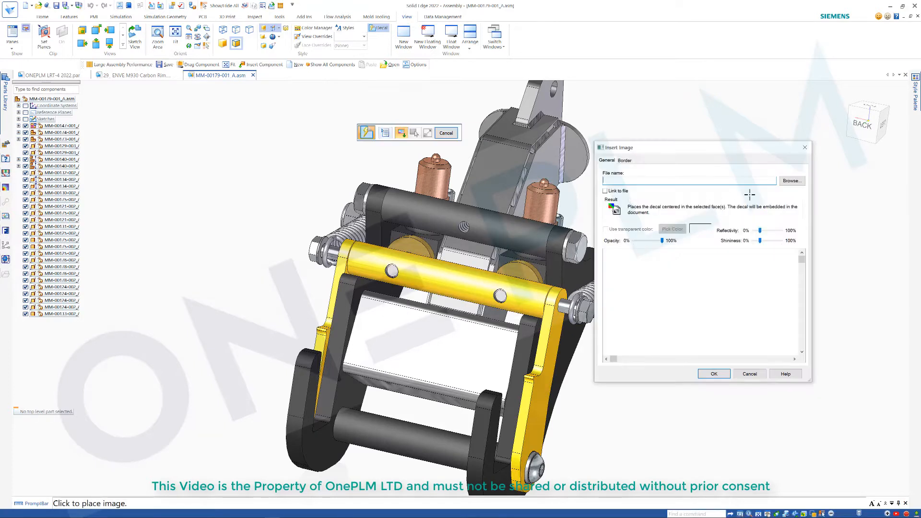
Load mm-logo-medium.png from the Labels folder and place it as a decal on the white planar face below the yellow bar
left_click(790, 182)
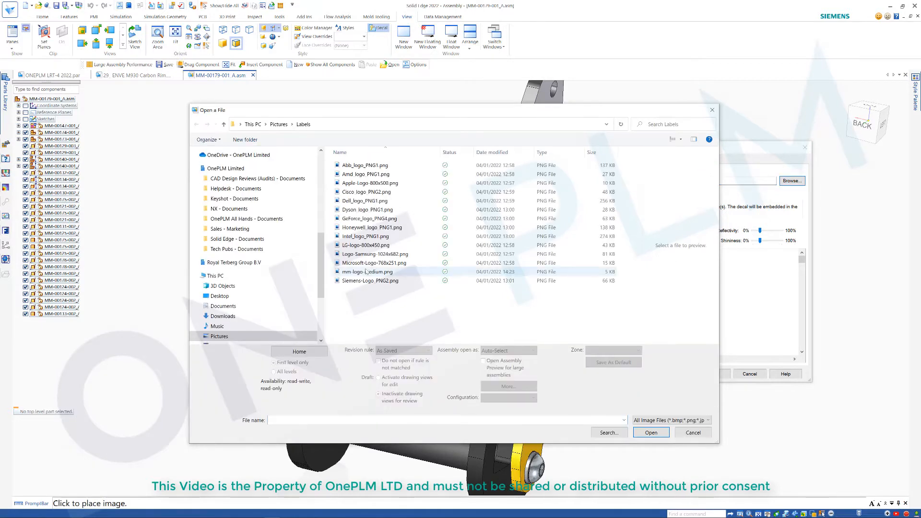
left_click(366, 272)
left_click(649, 433)
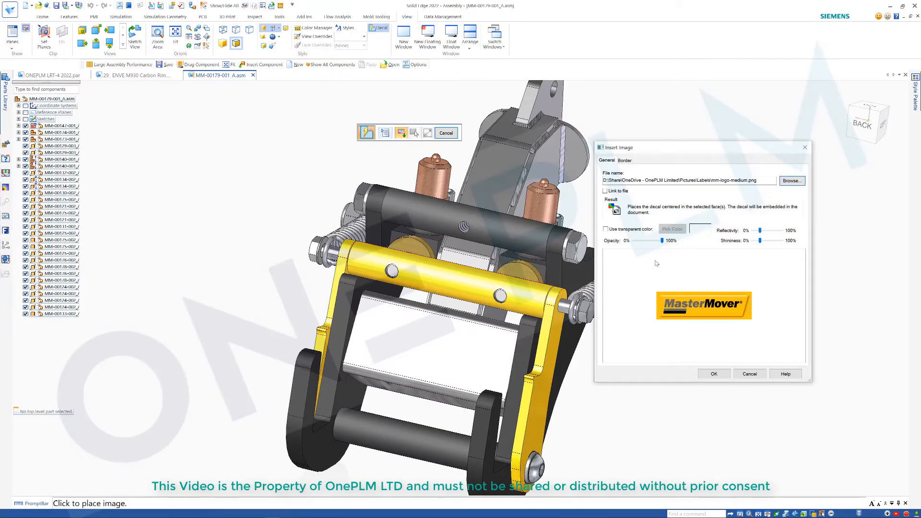
left_click(714, 374)
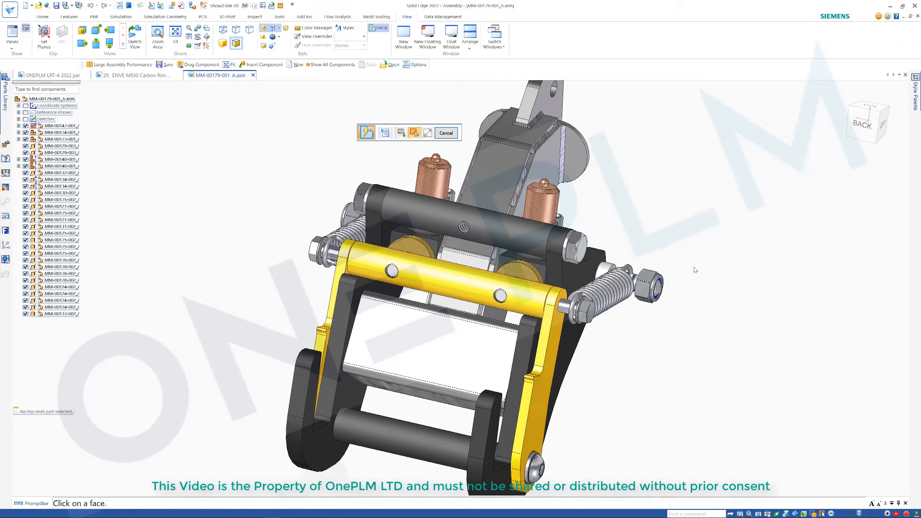
scroll(431, 345, "up", 3)
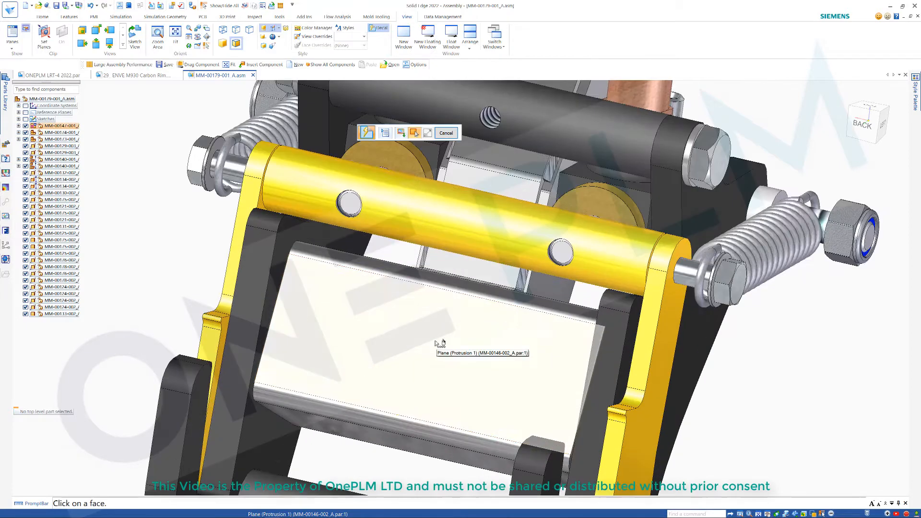
scroll(425, 345, "down", 2)
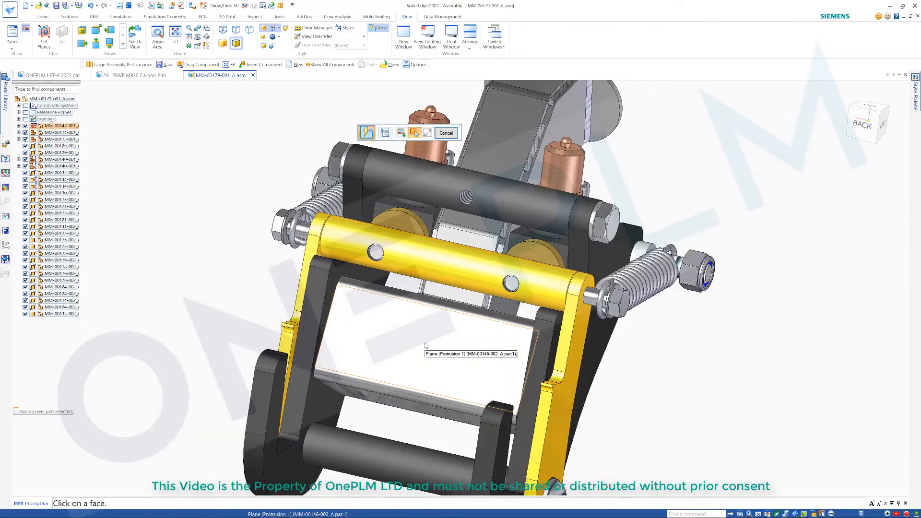
left_click(425, 344)
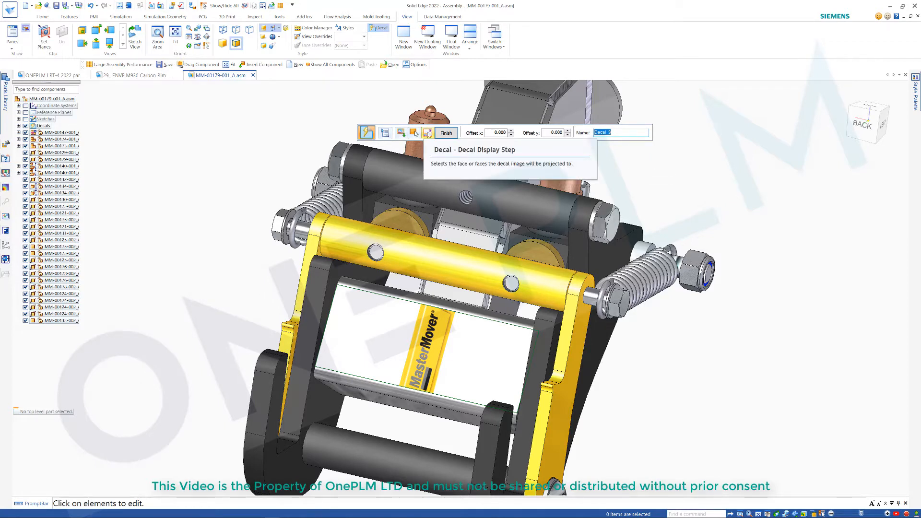
Open the MasterMover decal's display settings and turn off its aspect ratio lock
left_click(428, 132)
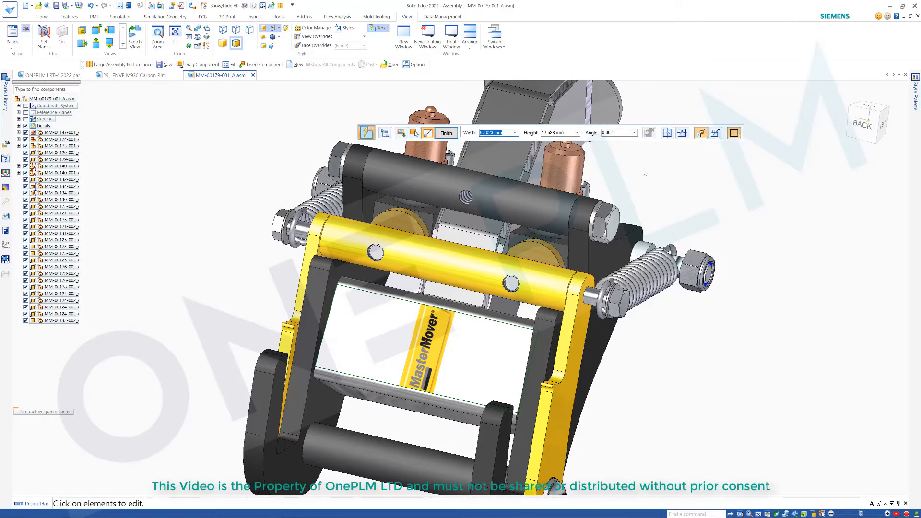
left_click(606, 133)
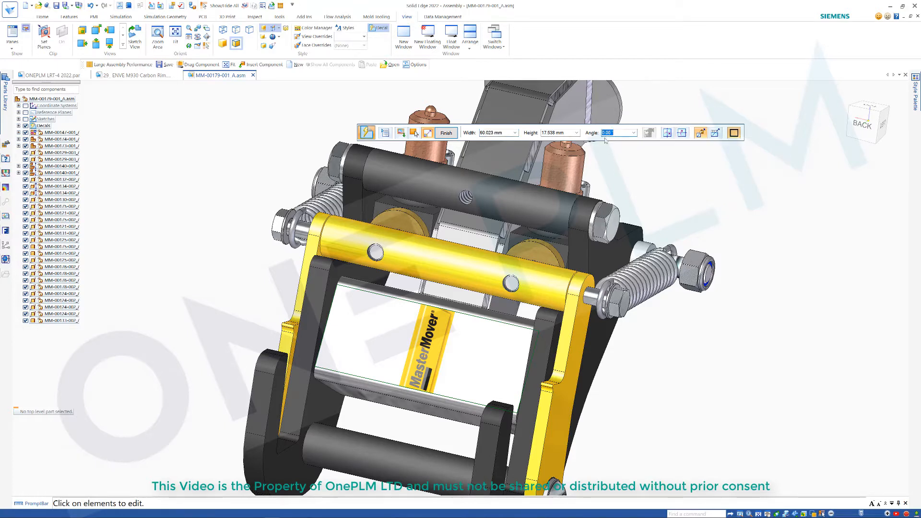
left_click(703, 135)
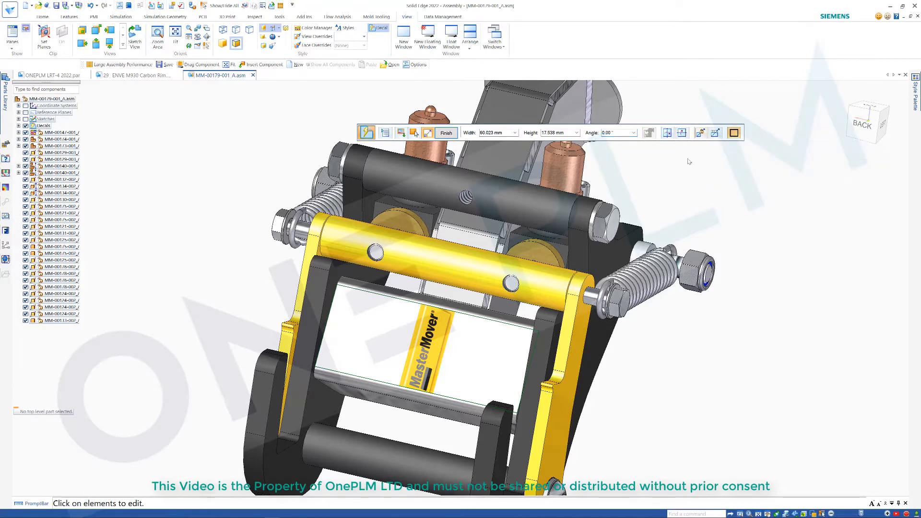
Try rotating the MasterMover decal to 90° and then to -90°
left_click(616, 136)
type("90")
key("Return")
left_click(616, 136)
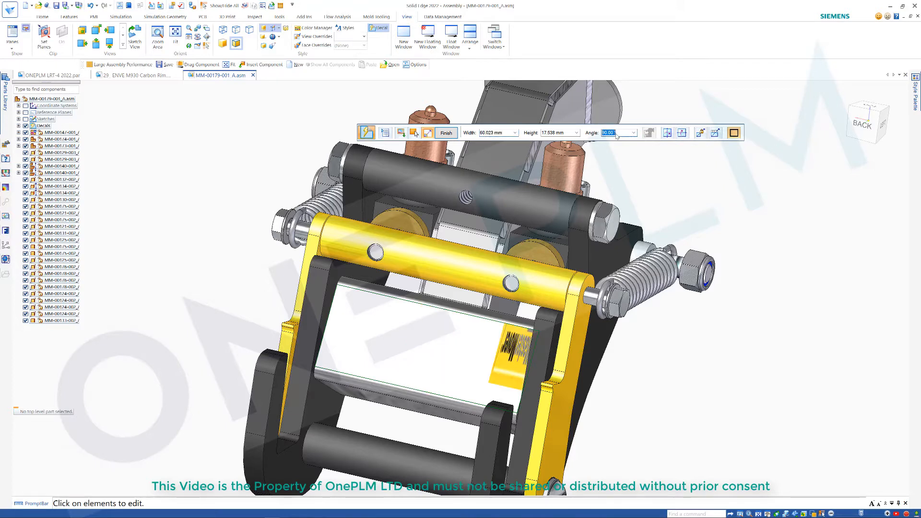
type("-90")
key("Return")
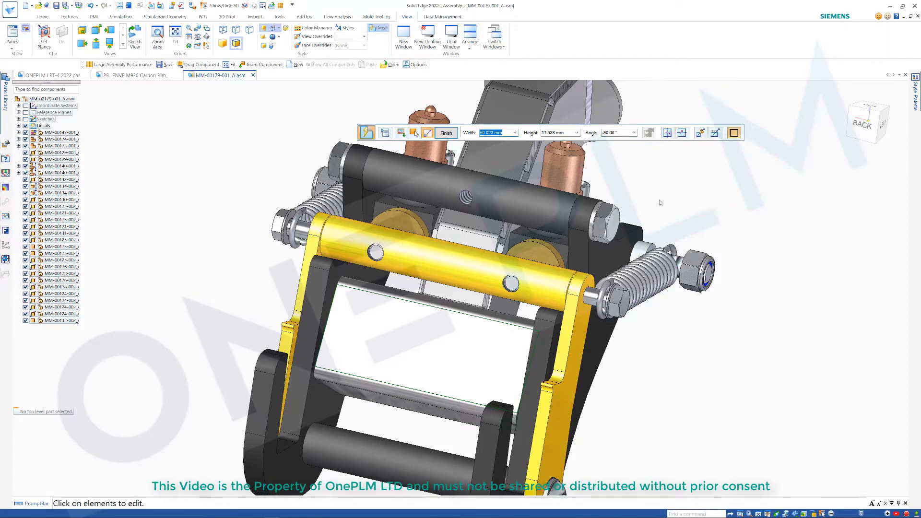
scroll(660, 202, "down", 2)
middle_click_drag(661, 203, 511, 330)
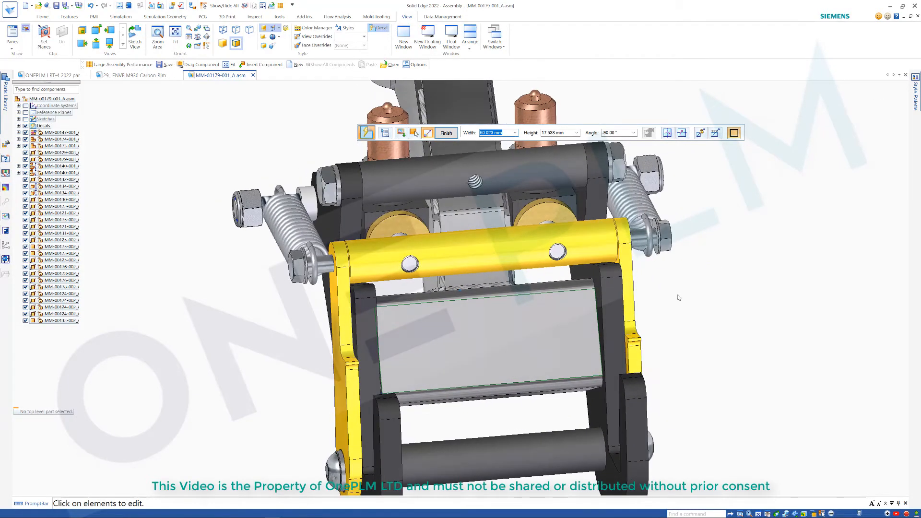
scroll(637, 212, "down", 1)
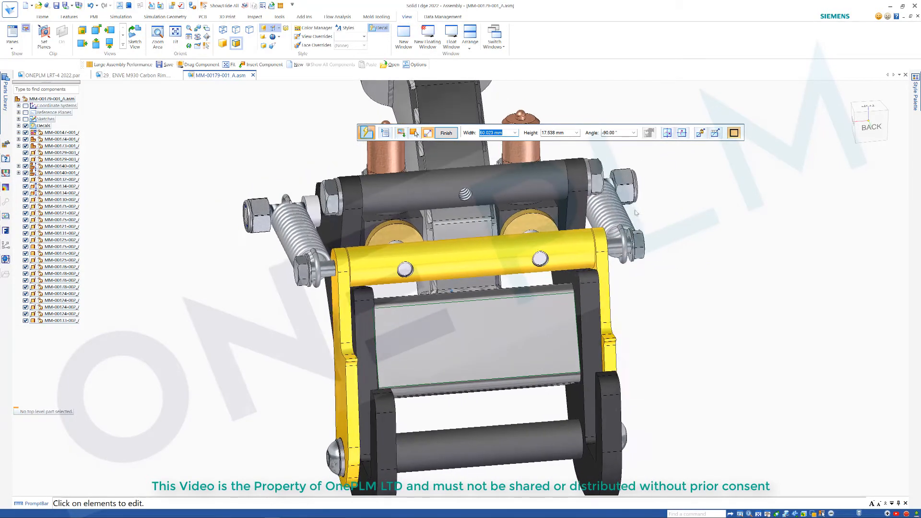
Set the MasterMover decal's angle to 90° and mirror the image in both directions
left_click(428, 133)
middle_click_drag(734, 216, 647, 225)
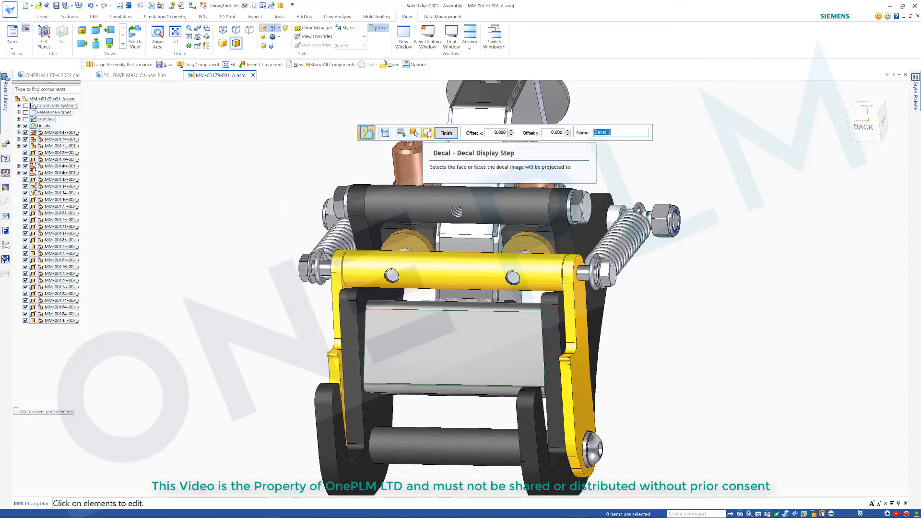
left_click(427, 134)
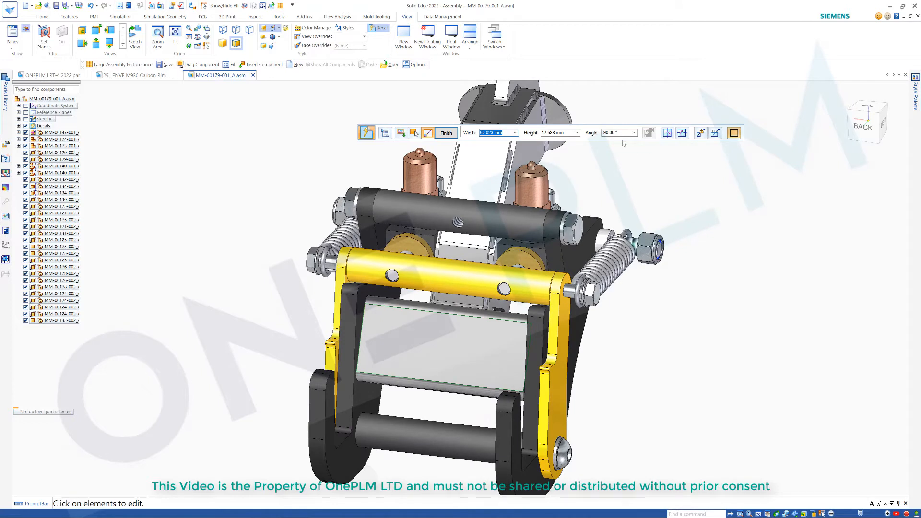
left_click_drag(624, 135, 588, 136)
type("90")
key("Return")
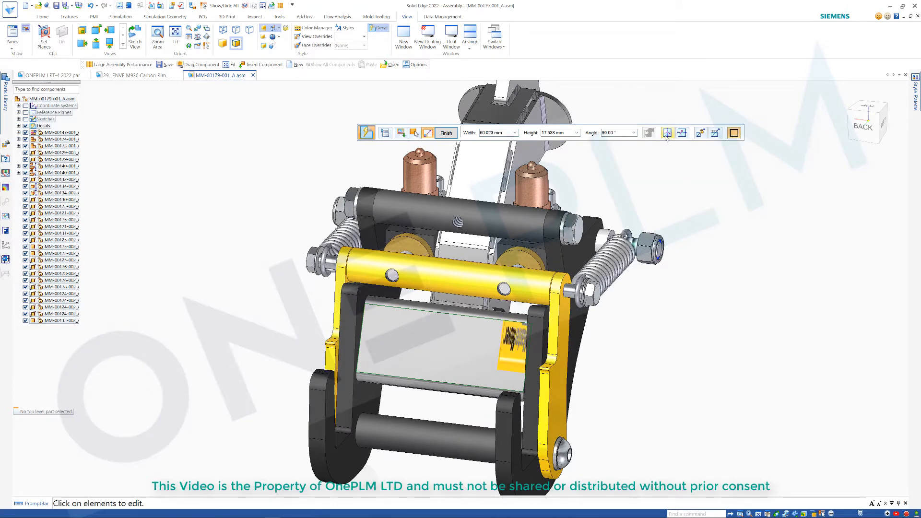
left_click(666, 133)
left_click(682, 133)
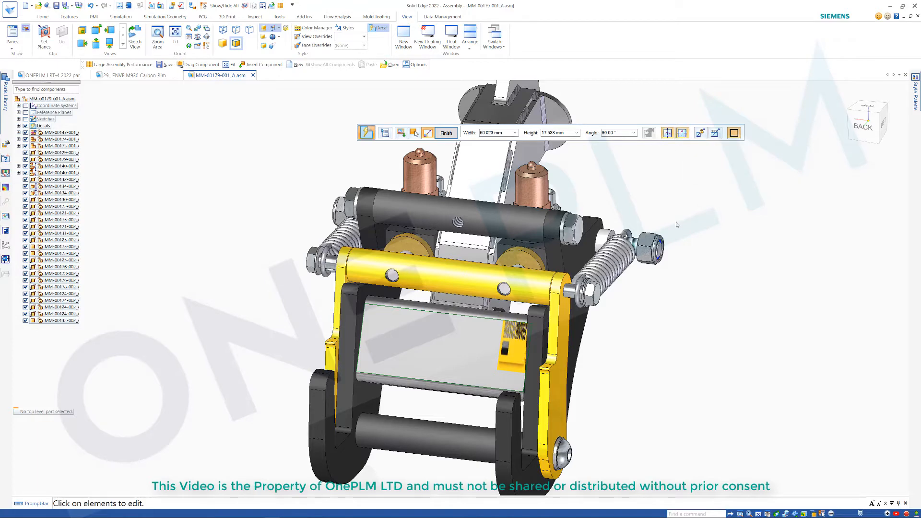
middle_click_drag(676, 225, 645, 201)
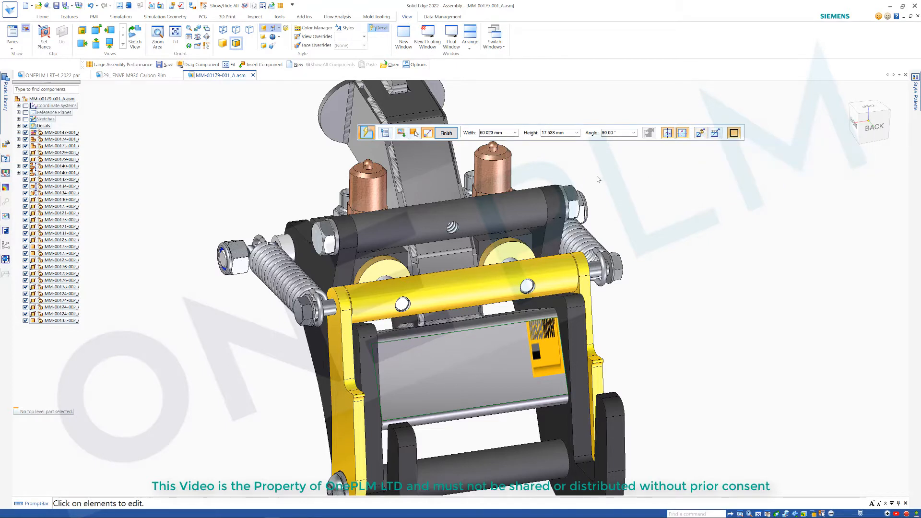
Set the decal's width to 17.538 mm and its height to 60.023 mm
left_click(556, 133)
key("ctrl+c")
left_click(501, 133)
key("ctrl+v")
left_click(559, 132)
type("60")
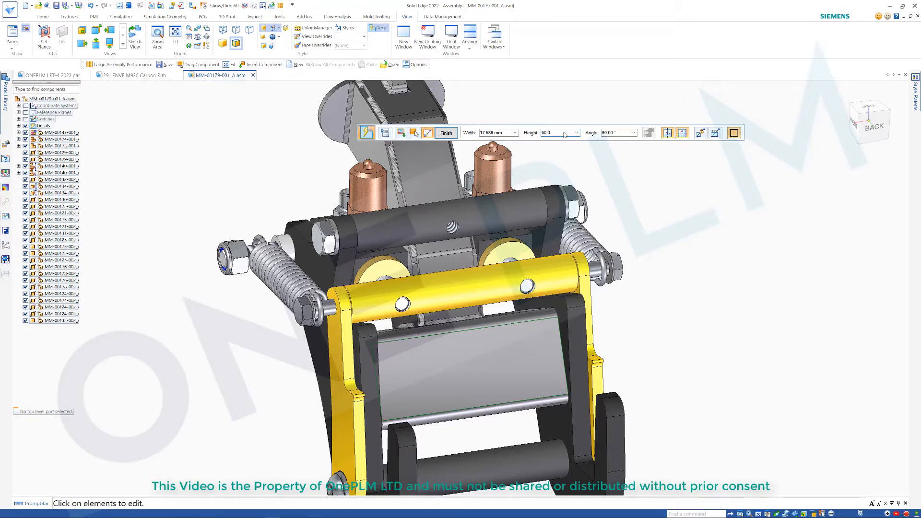
type(".023")
key("Tab")
key("Return")
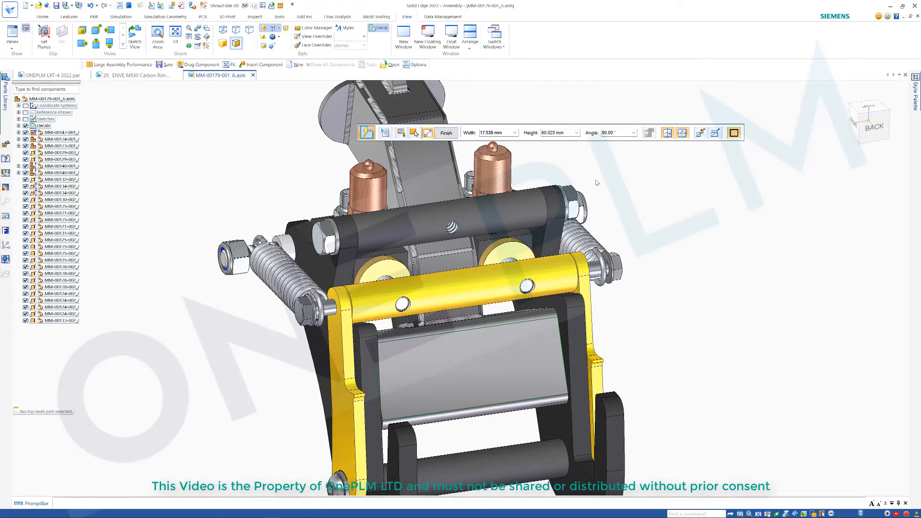
Leave the display settings and step the decal's X offset down to -0.080
left_click(446, 133)
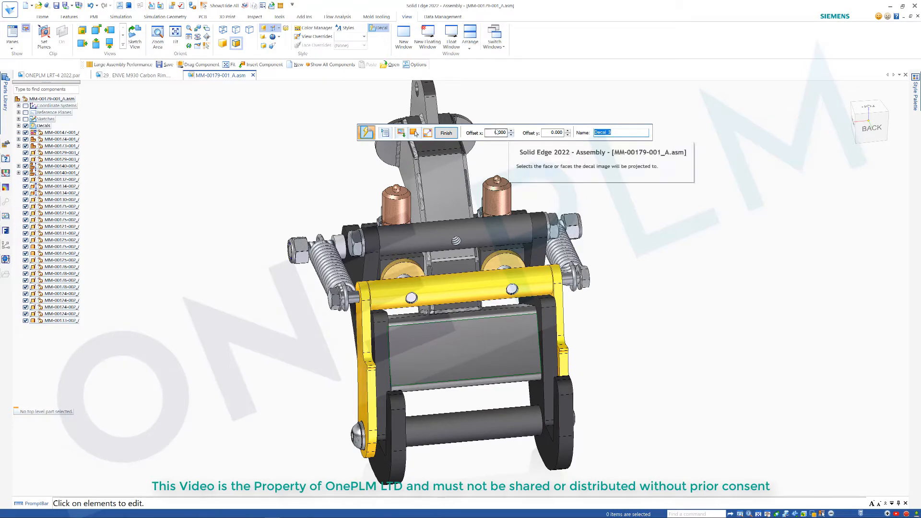
left_click(512, 138)
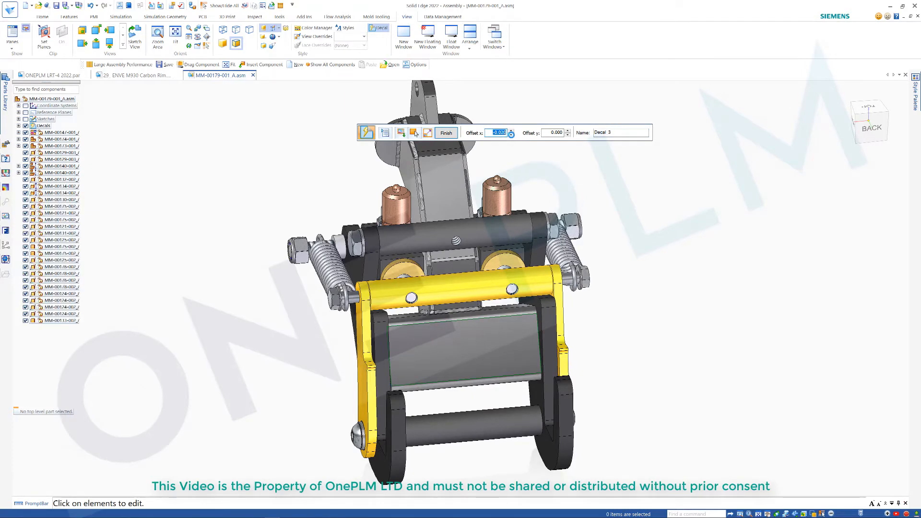
left_click(511, 136)
left_click(511, 135)
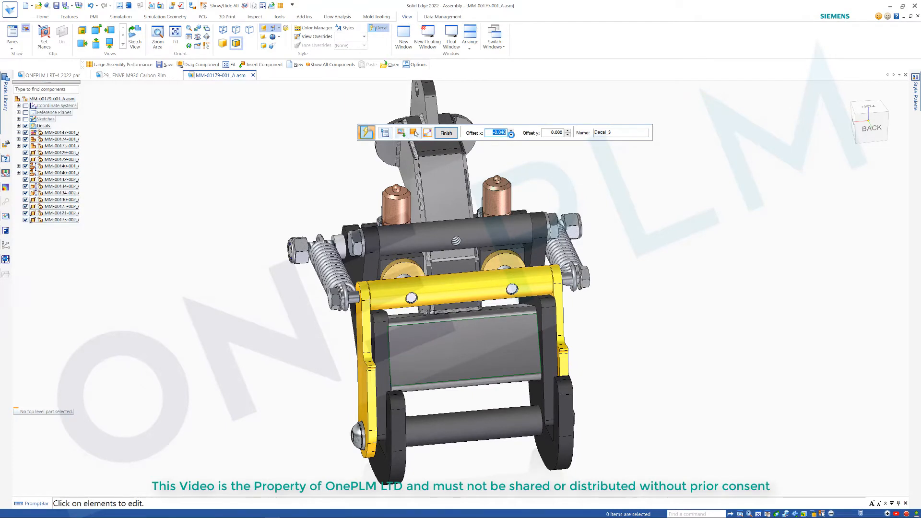
left_click(511, 135)
left_click(511, 135)
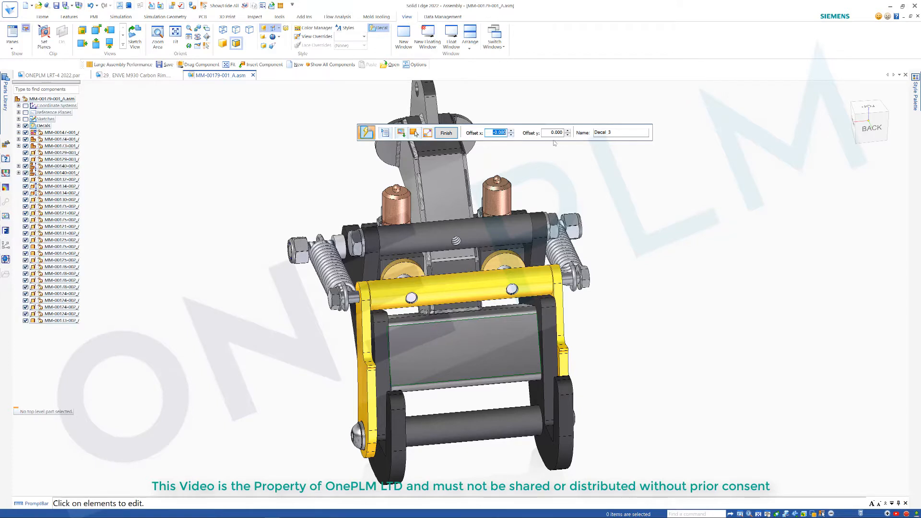
Step the decal's Y offset down to -0.100
left_click(569, 136)
left_click(569, 136)
left_click(569, 135)
left_click(568, 135)
left_click(568, 135)
left_click(568, 134)
left_click(567, 135)
middle_click_drag(600, 185, 515, 201)
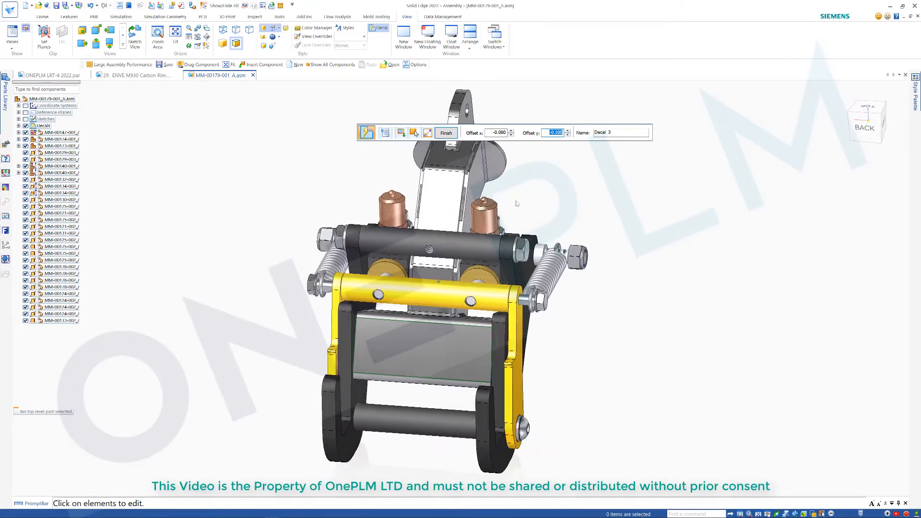
Reopen the decal's face selection and pick the planar face below the yellow bar
left_click(415, 134)
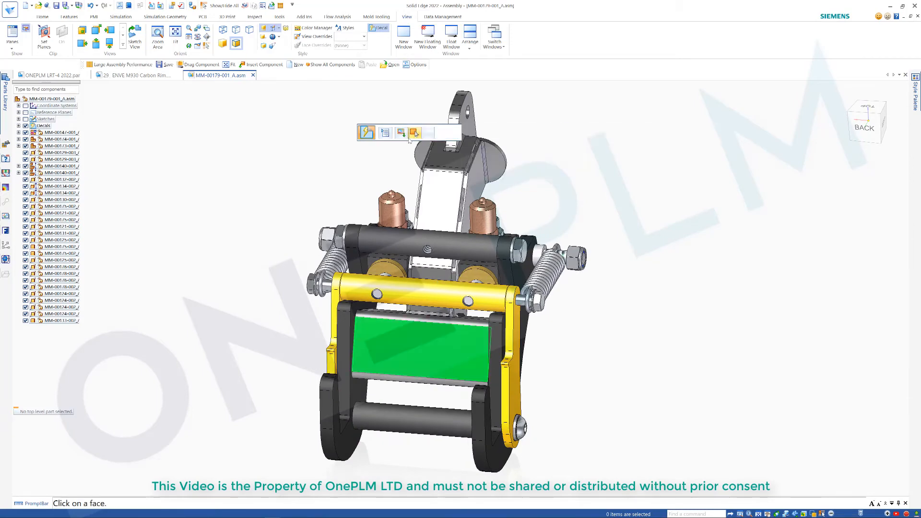
left_click(434, 351)
middle_click_drag(574, 342, 602, 233)
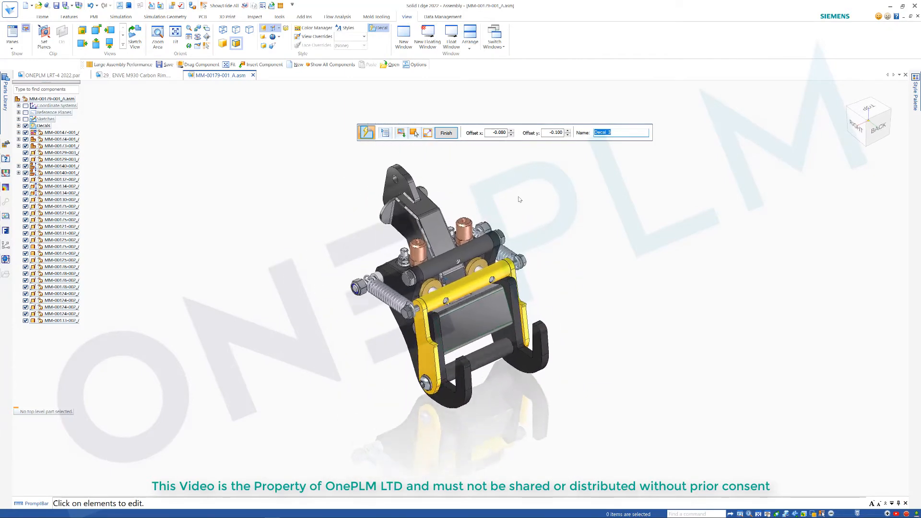
Adjust the decal's X offset incrementally to 0.060
left_click(510, 135)
left_click(510, 135)
left_click(510, 135)
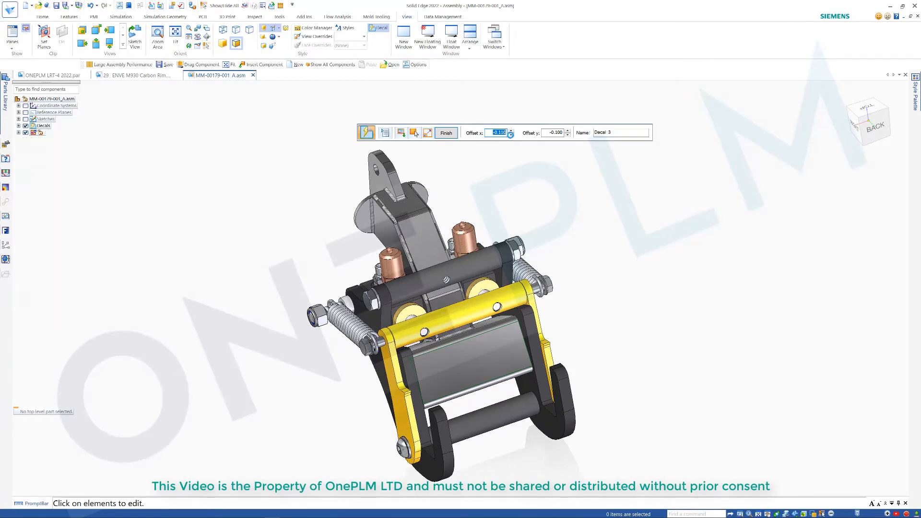
left_click(511, 130)
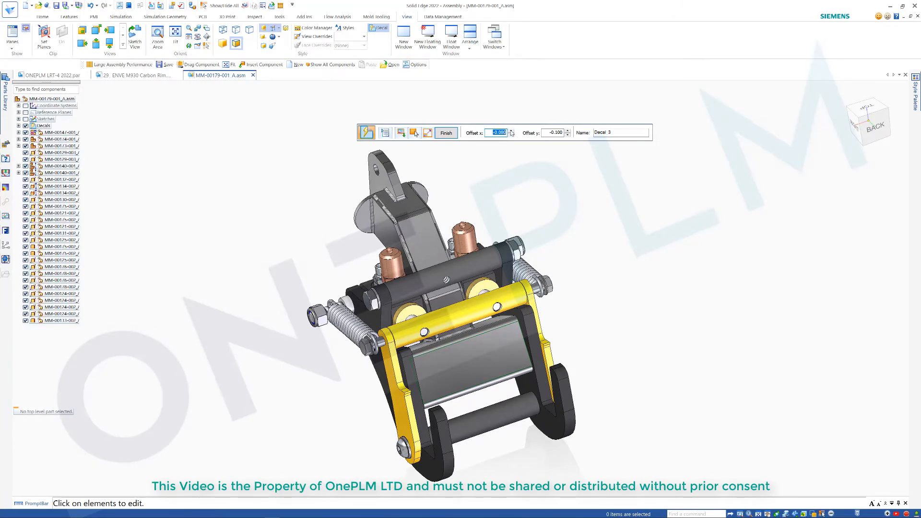
left_click(510, 131)
left_click(510, 130)
left_click(511, 130)
left_click(510, 131)
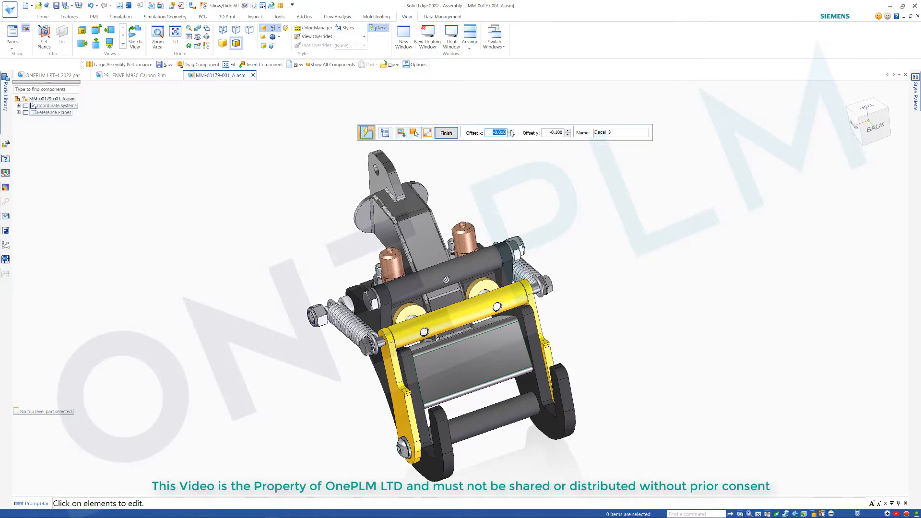
left_click(511, 131)
left_click(510, 131)
left_click(510, 131)
left_click(510, 130)
left_click(511, 131)
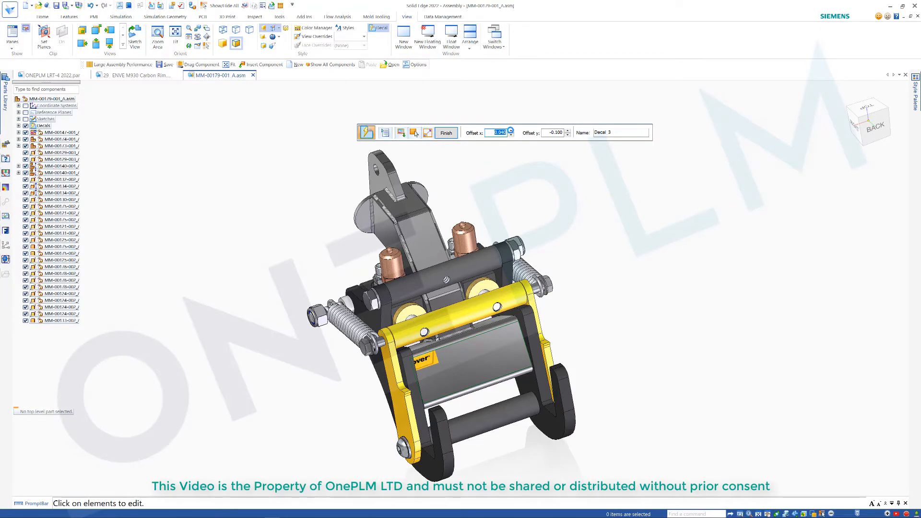
left_click(511, 130)
left_click(512, 131)
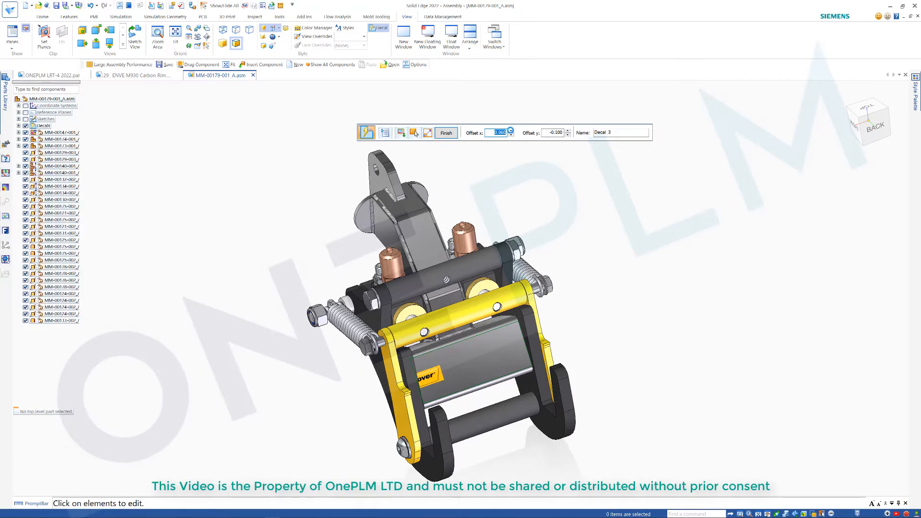
Raise the decal's Y offset to -0.040 to centre the logo on the face
left_click(568, 131)
left_click(567, 131)
left_click(567, 131)
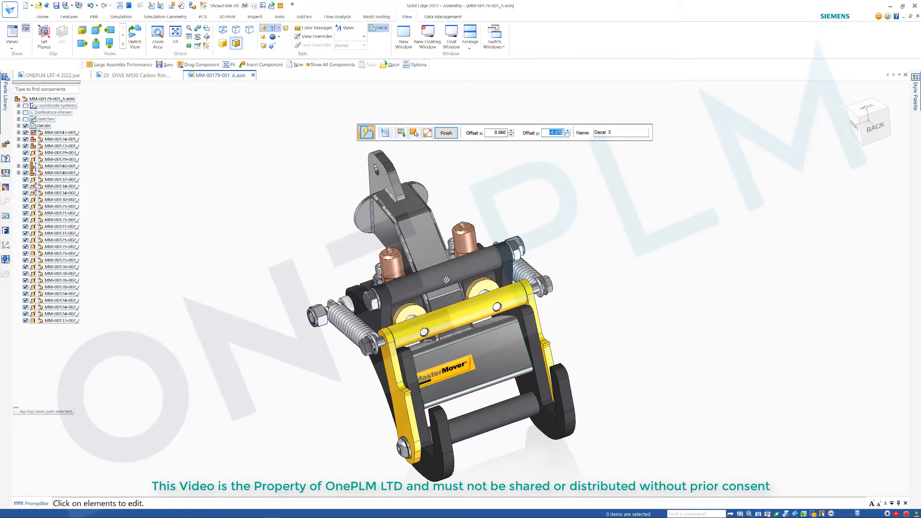
left_click(568, 131)
left_click(568, 131)
left_click(567, 131)
middle_click_drag(654, 238, 660, 246)
scroll(660, 247, "up", 3)
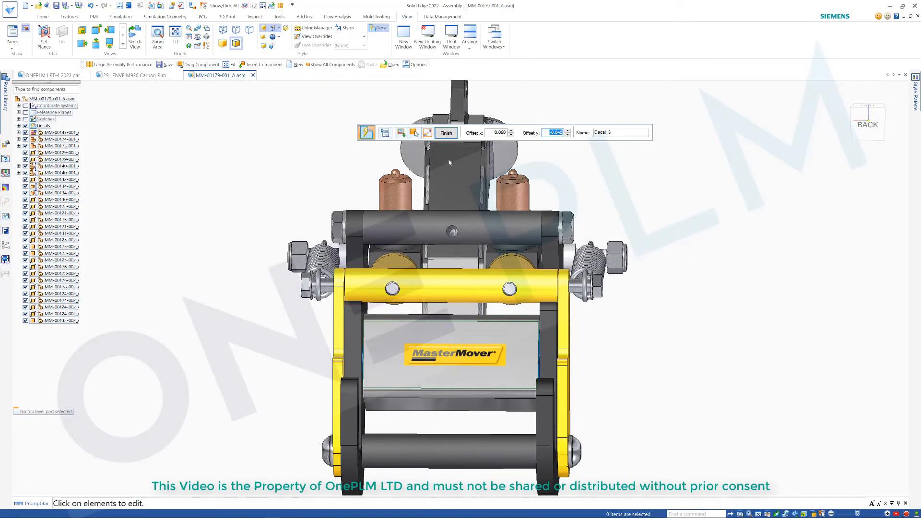
With the aspect ratio locked, set the MasterMover decal's height to 100 mm and exit the decal command
left_click(428, 133)
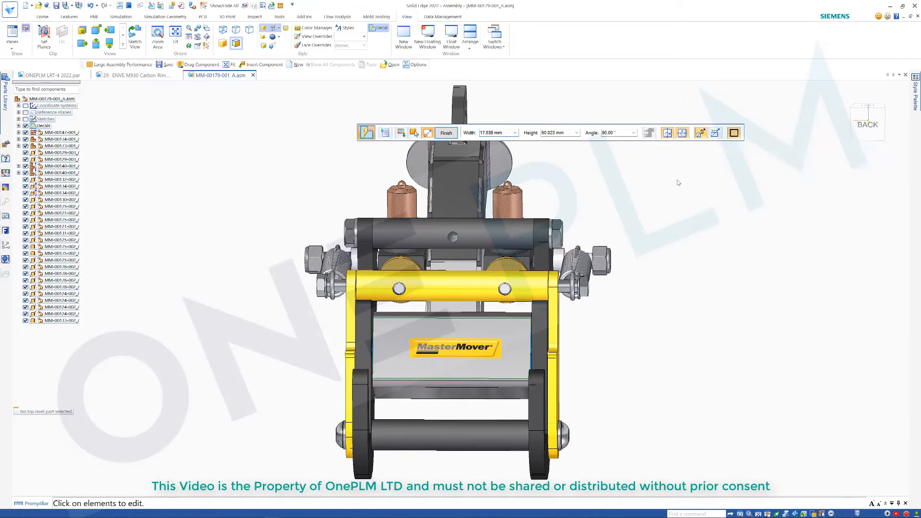
left_click(568, 133)
type("100")
key("Tab")
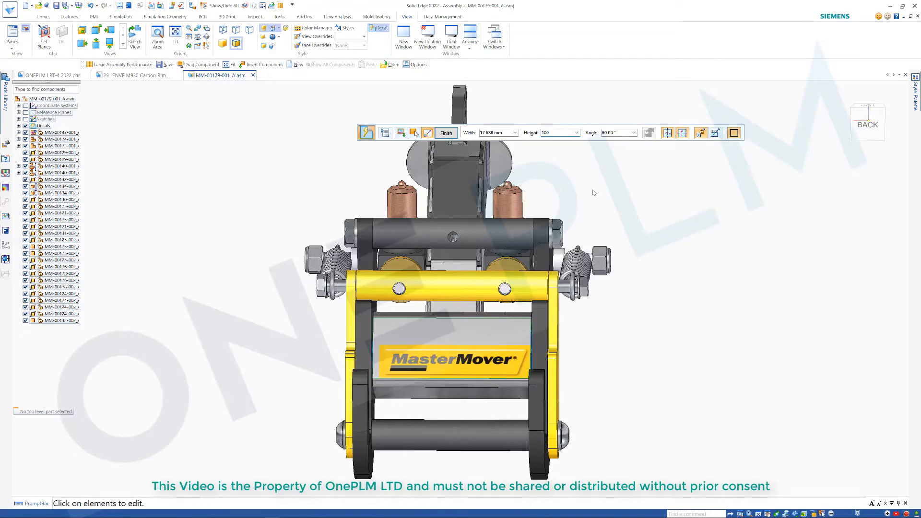
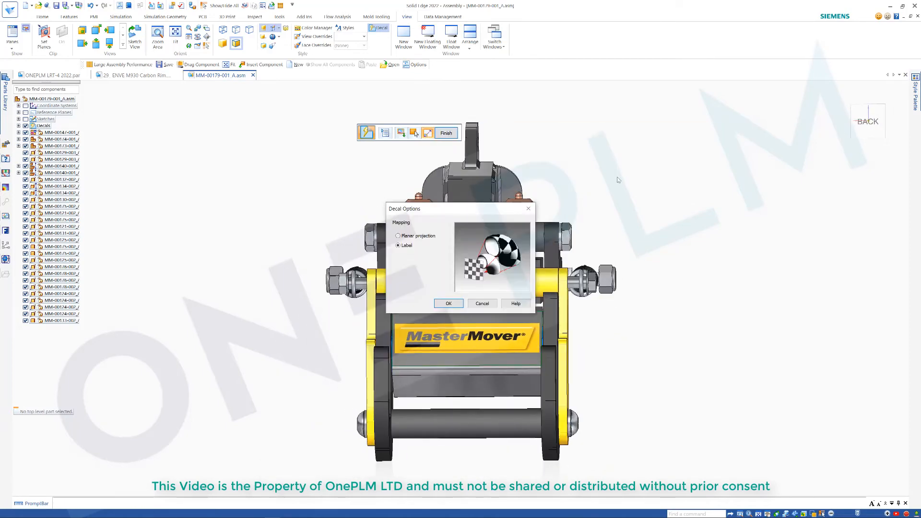
key("Escape")
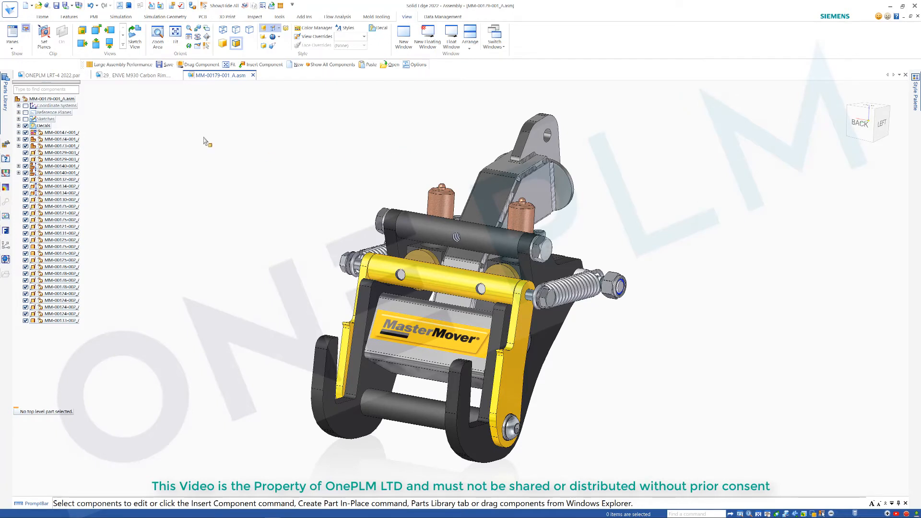
Switch to the 29_ ENVE M930 Carbon Rim part and transition it to the Ordered environment
left_click(143, 76)
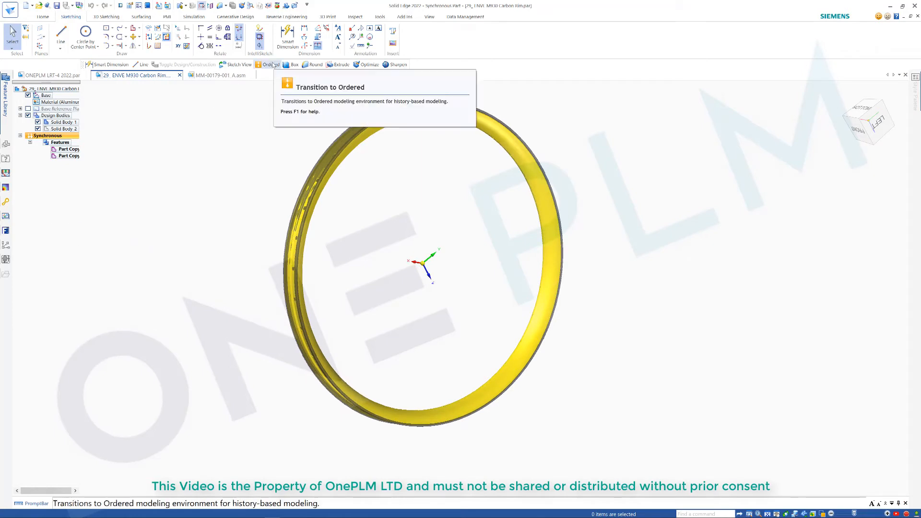
right_click(204, 157)
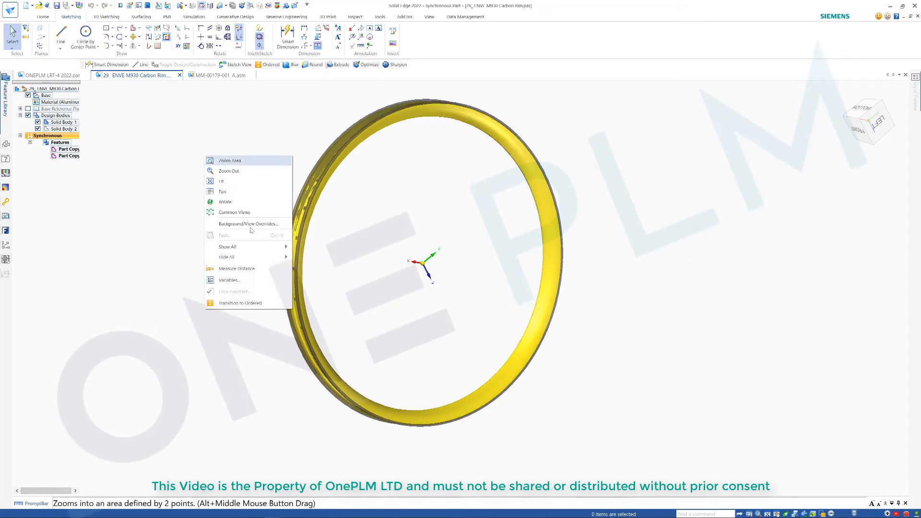
left_click(235, 306)
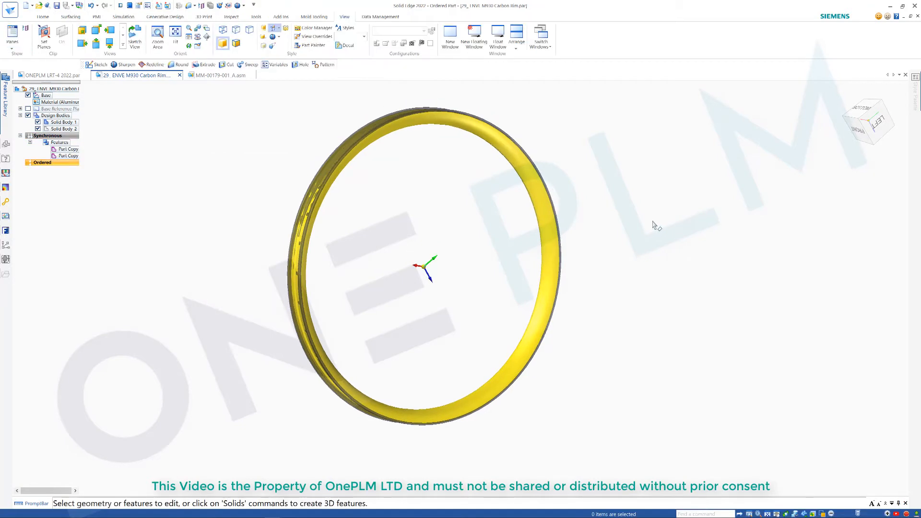
Start a new sketch on the Right (yz) reference plane of the rim part
middle_click_drag(609, 298, 451, 287)
left_click(45, 16)
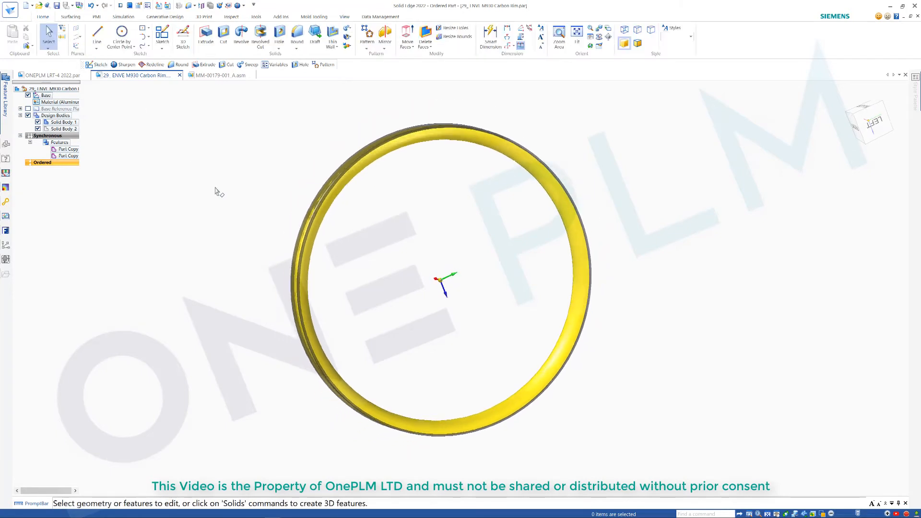
left_click(162, 36)
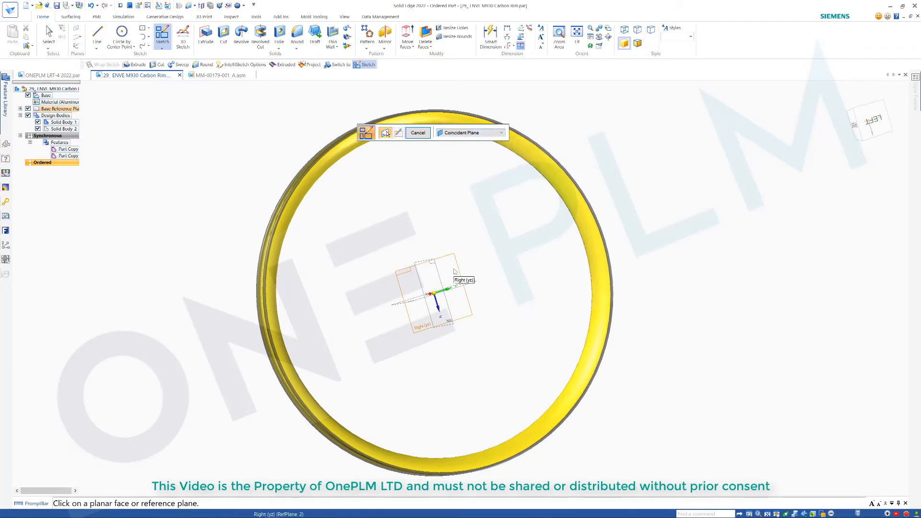
middle_click_drag(454, 272, 476, 270)
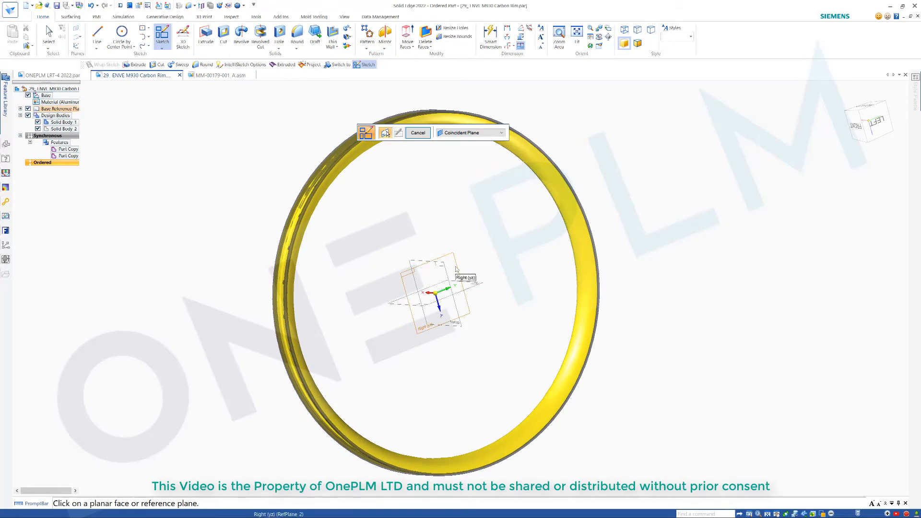
left_click(456, 269)
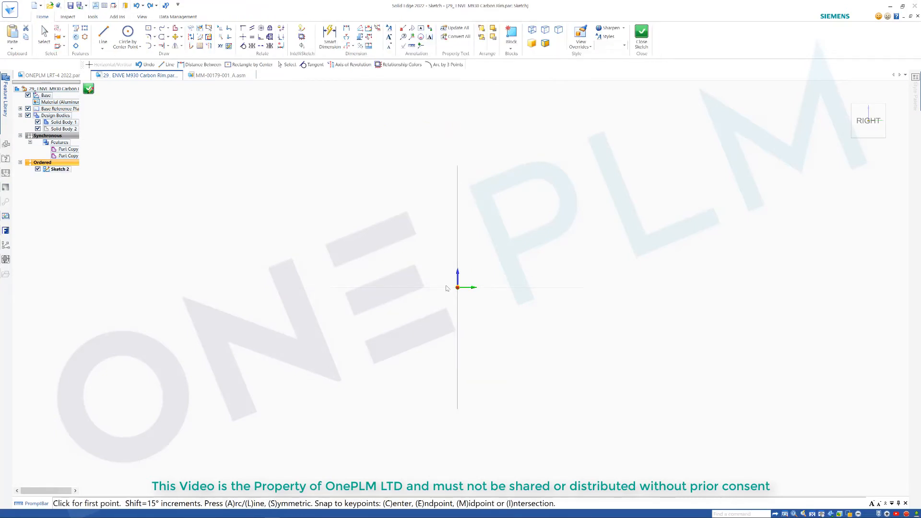
Draw a circle with a 280 mm radius centred on the sketch origin, along the rim's inner edge
scroll(446, 287, "down", 5)
scroll(444, 174, "up", 4)
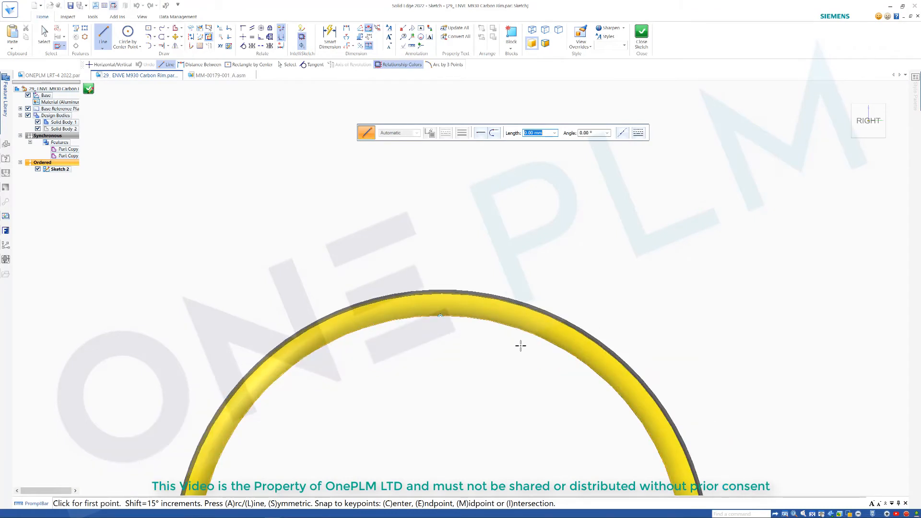
scroll(427, 254, "down", 3)
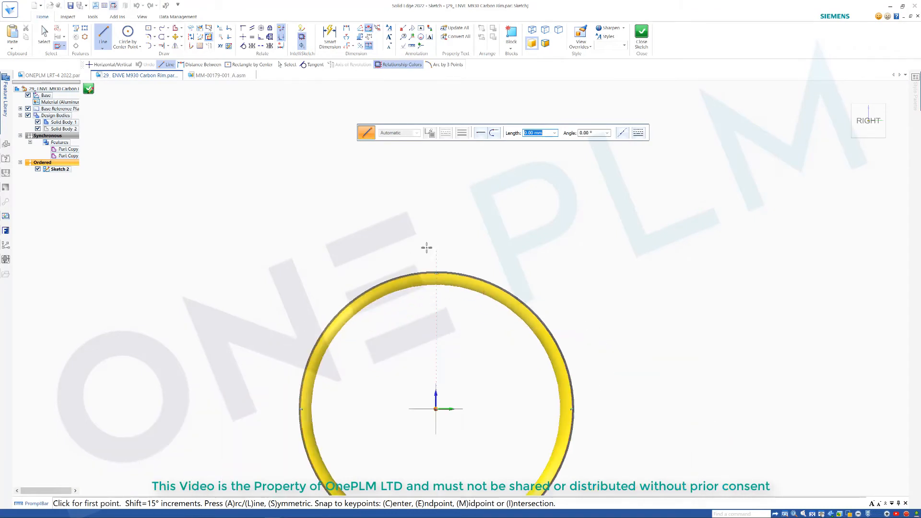
left_click(128, 34)
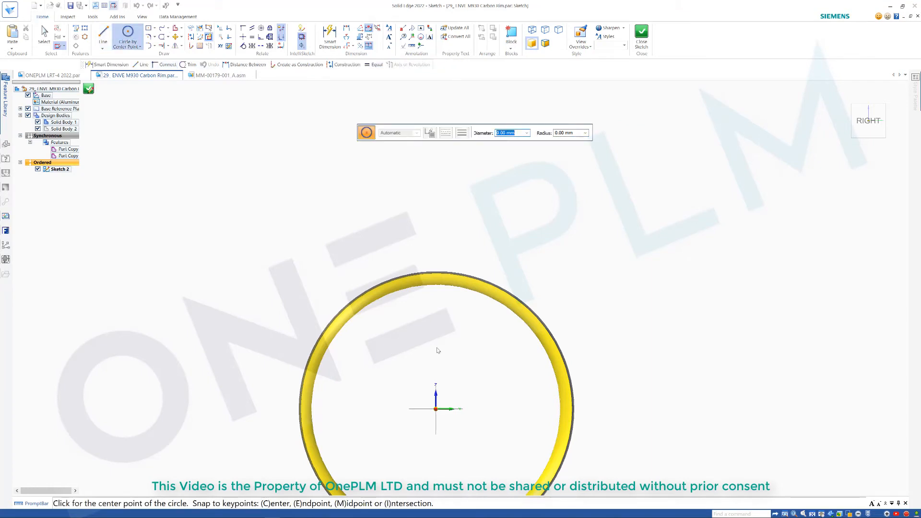
key("Return")
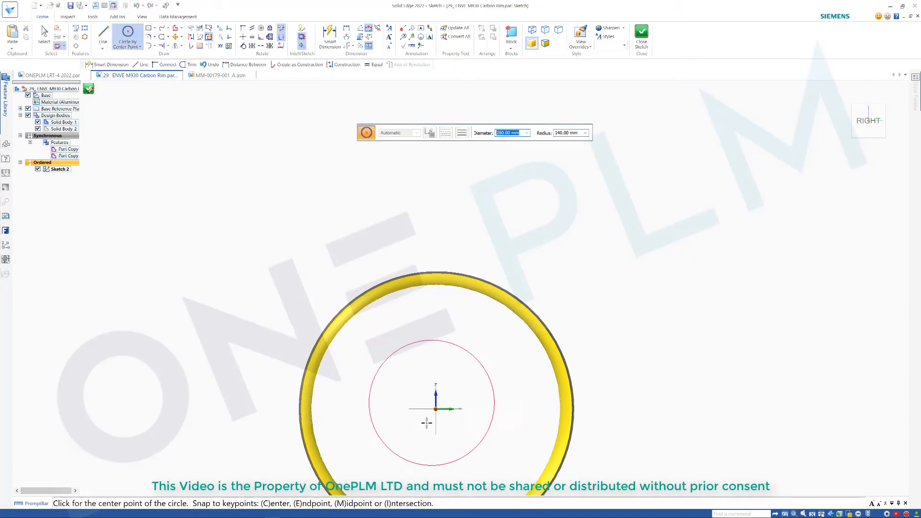
left_click(559, 135)
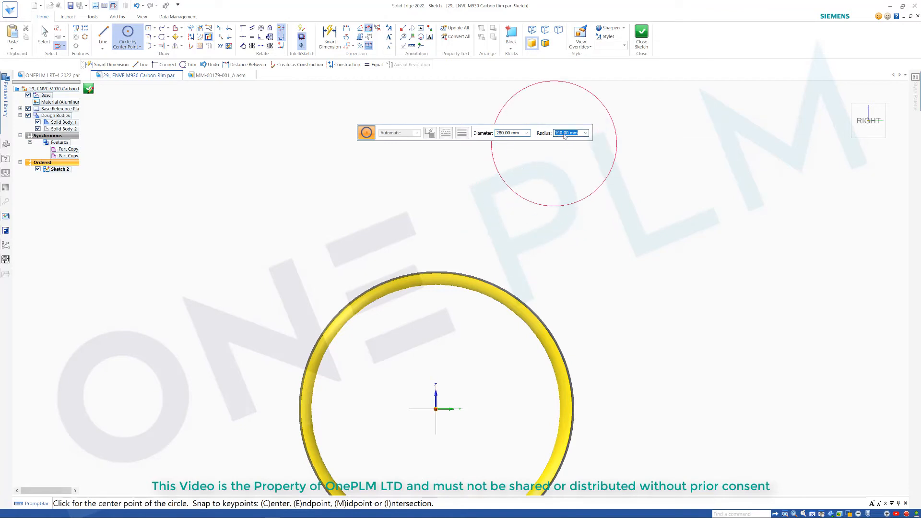
type("280")
key("Return")
left_click(446, 409)
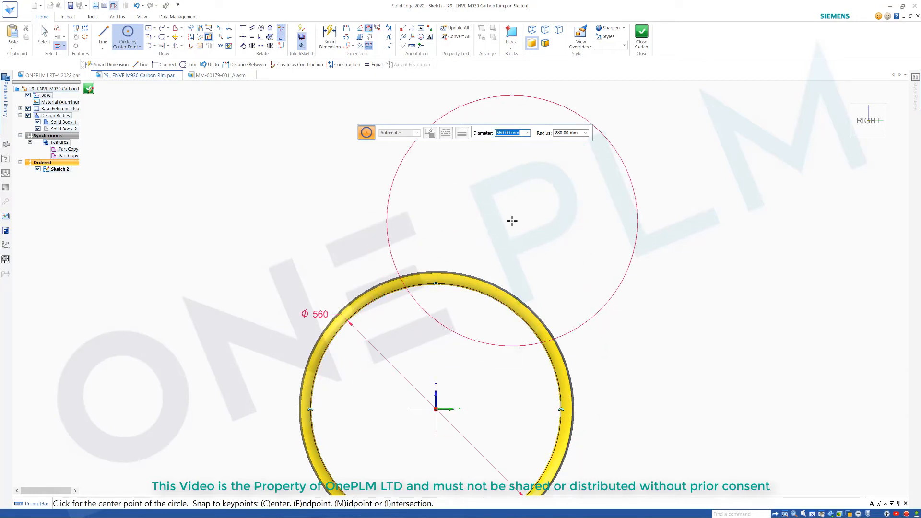
Add a second, concentric circle with a 300 mm radius at the origin and end the circle command
key("Tab")
type("300")
key("Return")
left_click(436, 408)
key("Escape")
Draw two lines from the origin out past the rim's upper edge, at about 115° and 66°
scroll(439, 309, "up", 3)
scroll(436, 319, "down", 1)
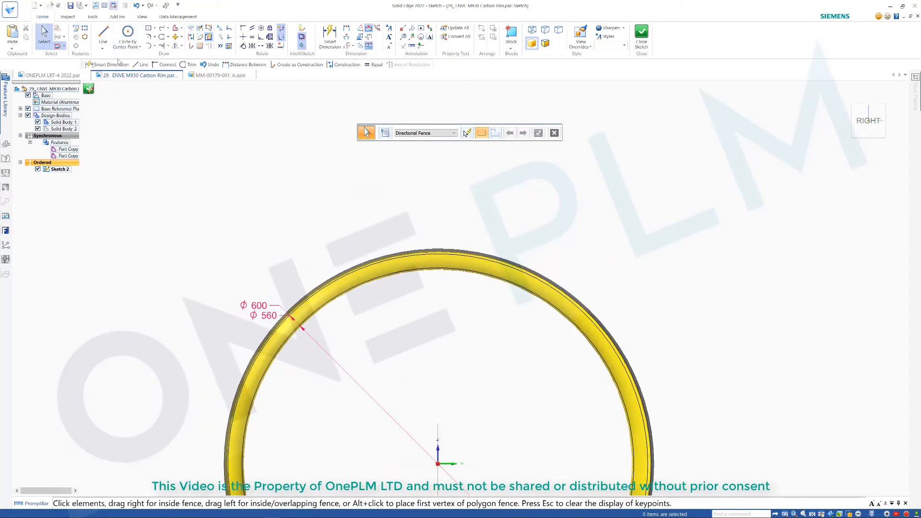
left_click(103, 33)
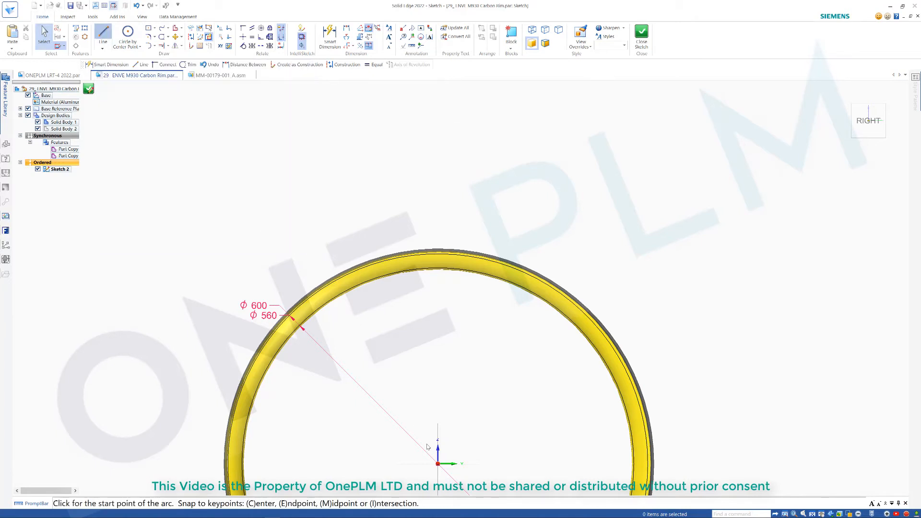
left_click(438, 463)
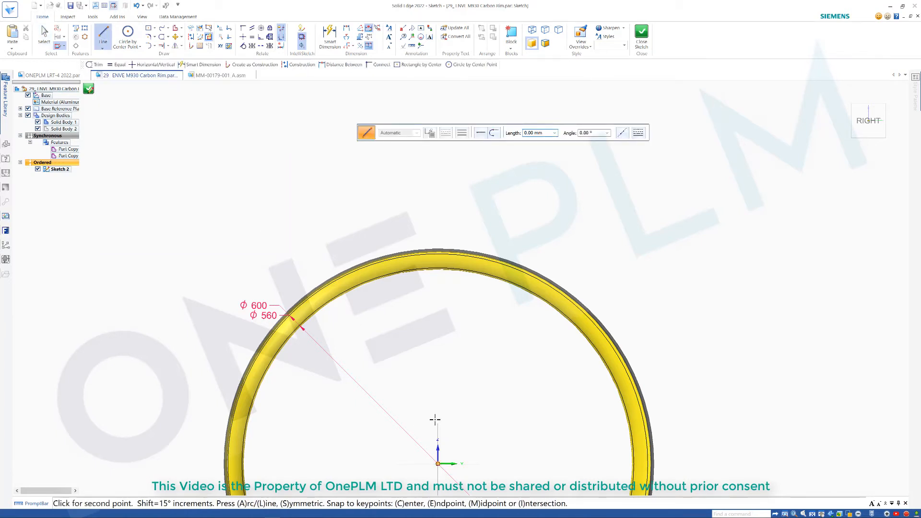
left_click(340, 257)
right_click(487, 360)
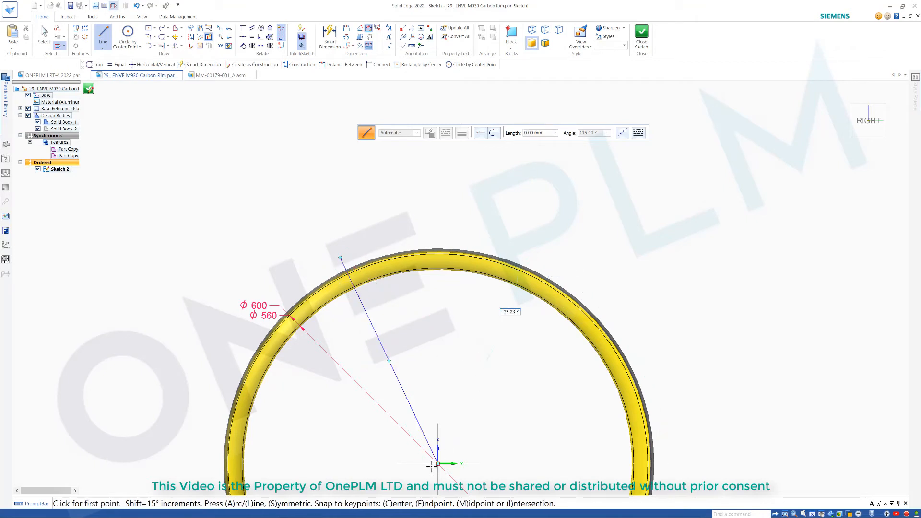
left_click(437, 463)
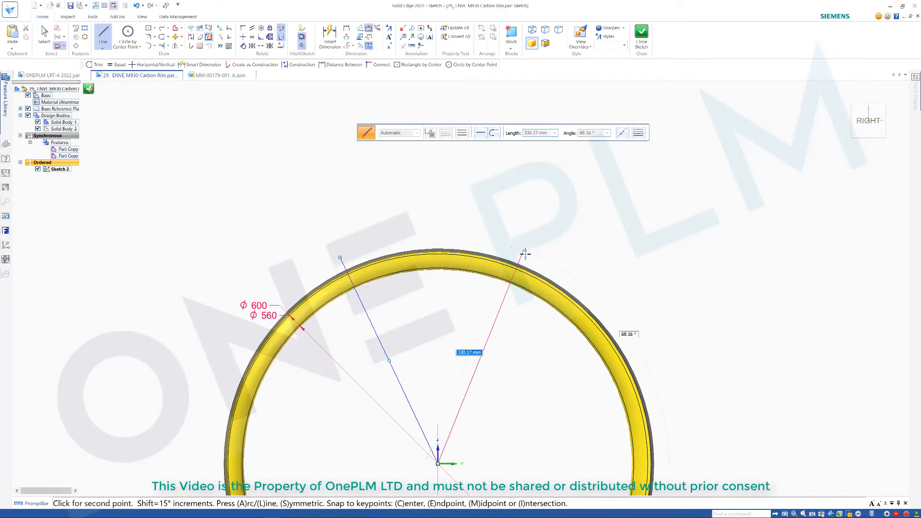
left_click(591, 261)
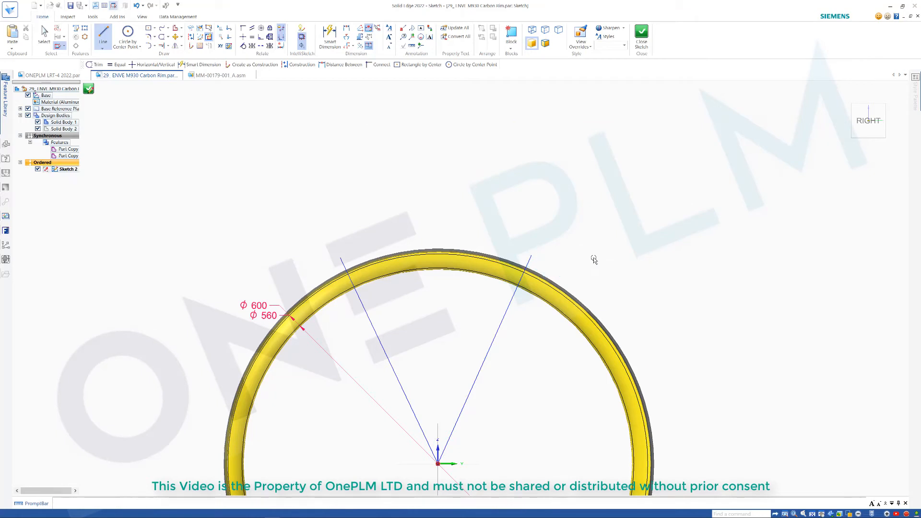
key("Escape")
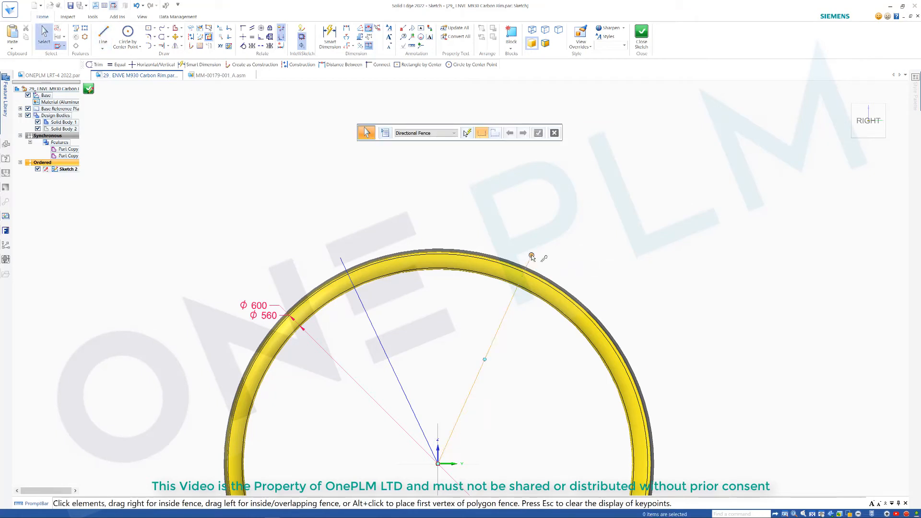
Align the outer endpoints of the two radial lines horizontally with each other
left_click(532, 257)
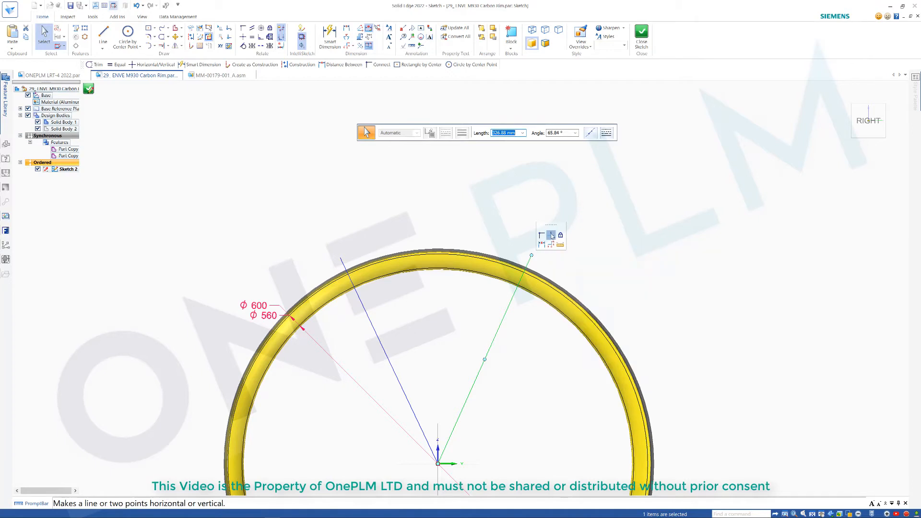
left_click(552, 236)
left_click(335, 260)
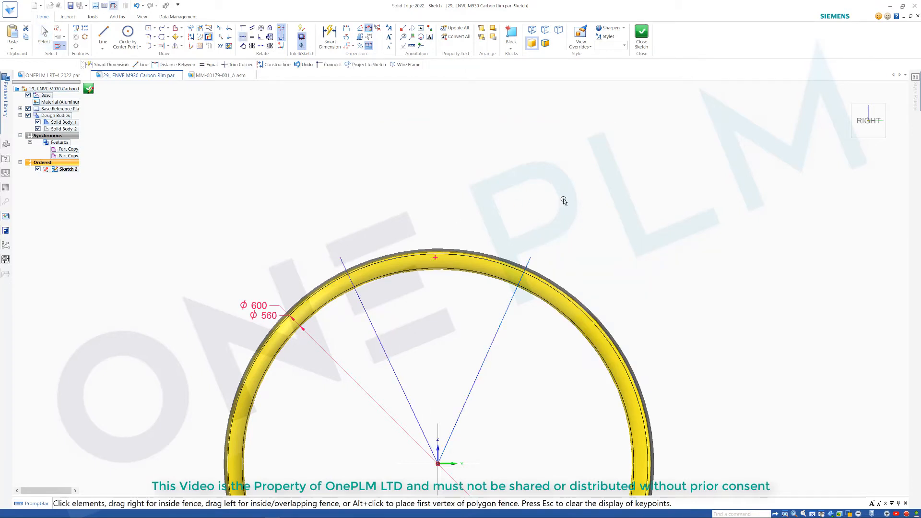
key("Escape")
Dimension the angle between the two radial lines and set it to 45°
left_click(329, 36)
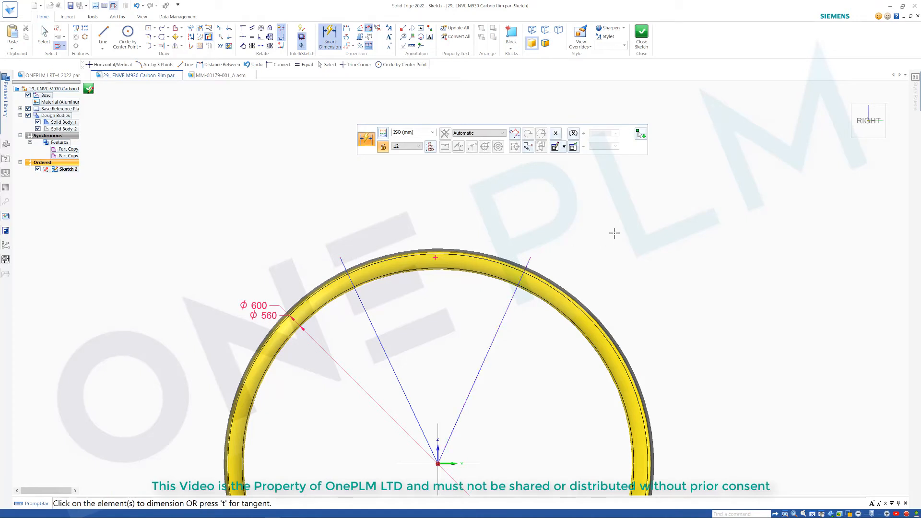
left_click(346, 36)
left_click(377, 325)
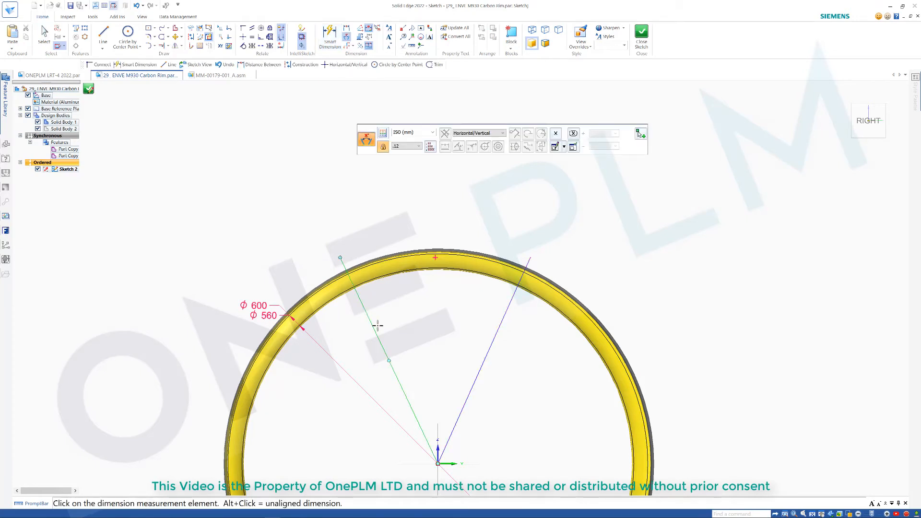
left_click(501, 323)
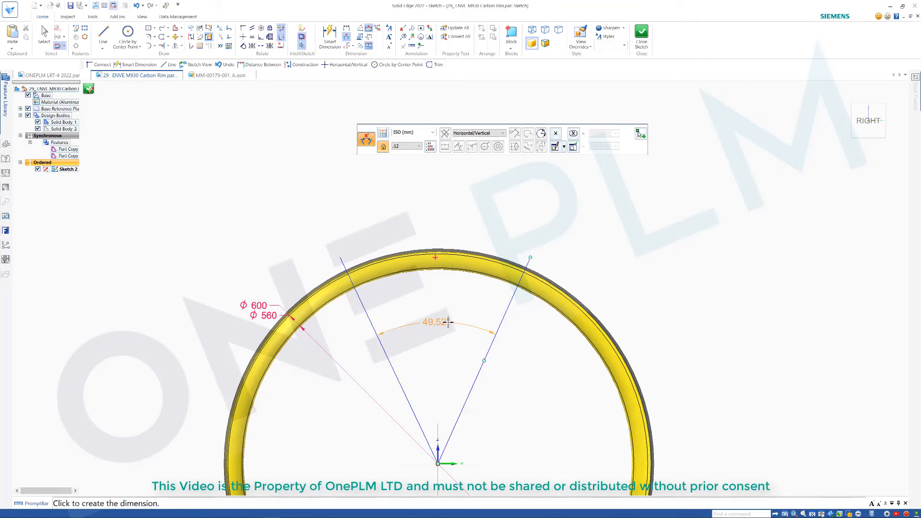
left_click(442, 323)
type("45")
key("Return")
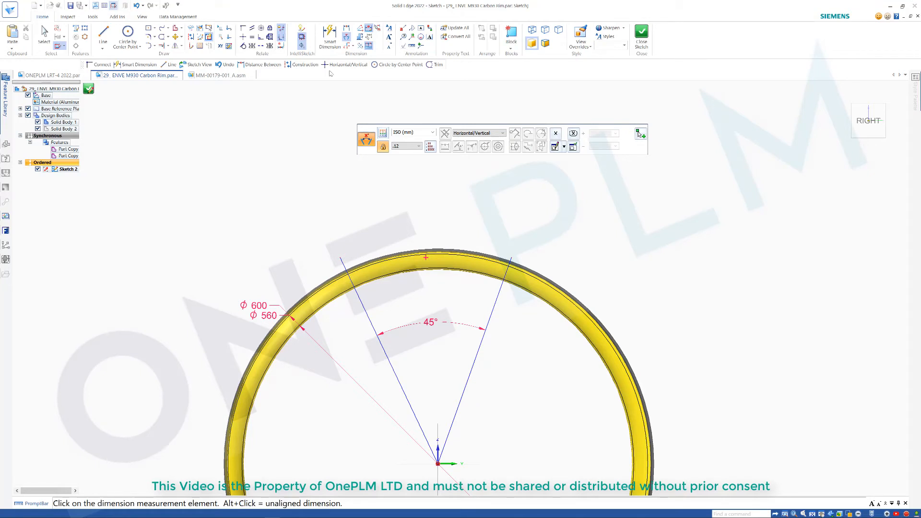
Apply an equal relation to the two radial lines
left_click(252, 36)
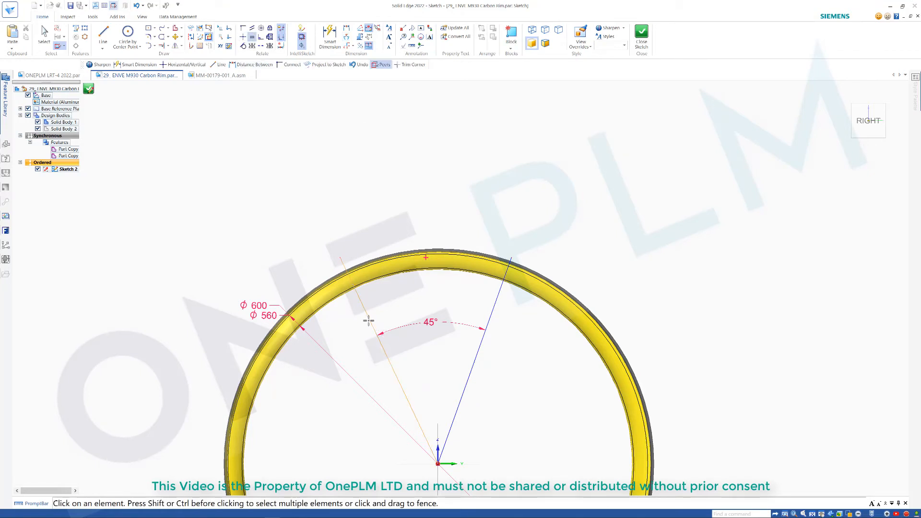
left_click(418, 315)
left_click(493, 308)
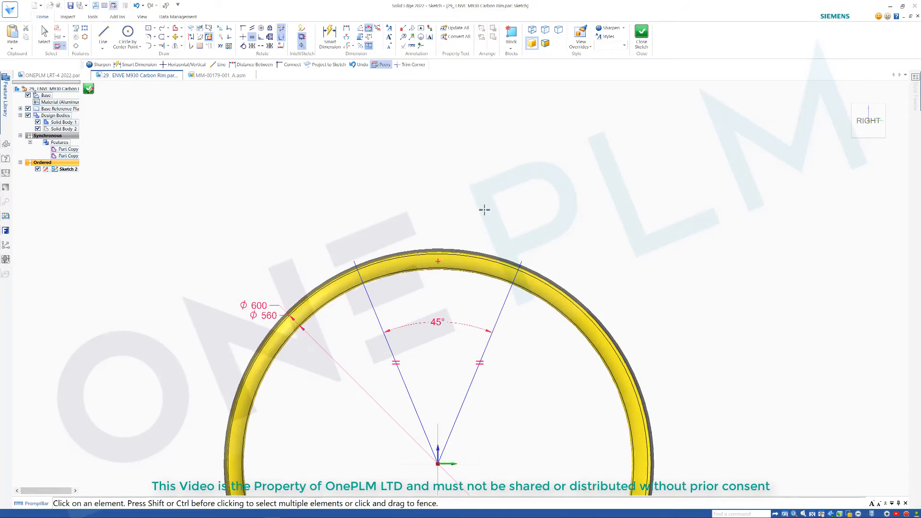
Trim the circles and radial lines to leave a closed curved segment at the top of the rim
scroll(446, 422, "up", 1)
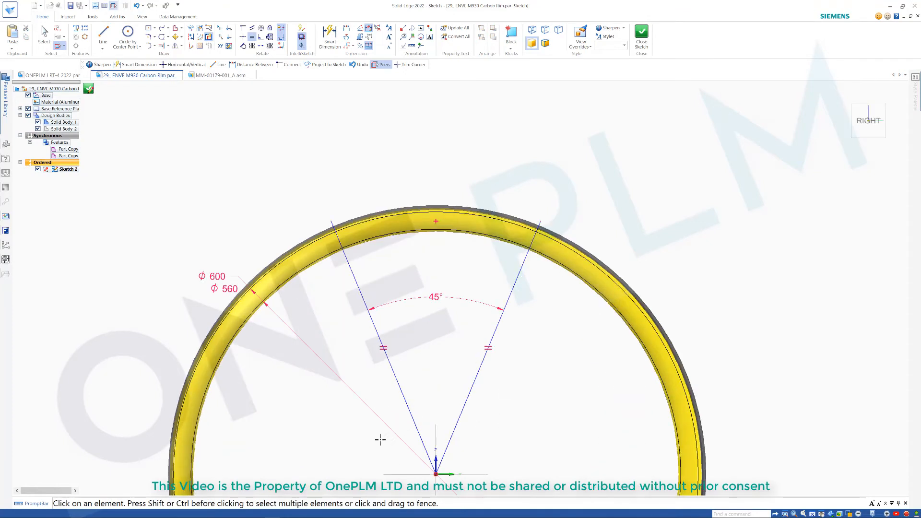
scroll(422, 461, "up", 1)
scroll(579, 377, "down", 1)
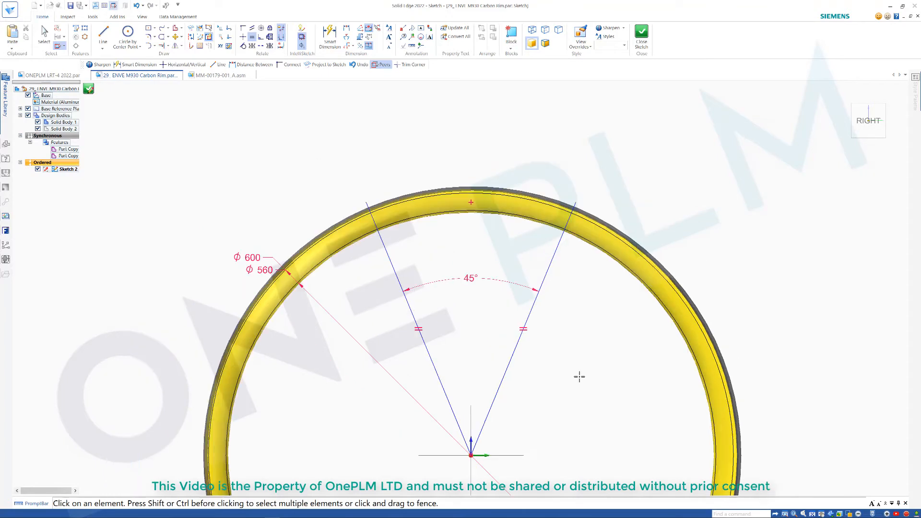
left_click(164, 38)
mouse_move(362, 284)
left_mouse_down()
mouse_move(588, 339)
mouse_move(566, 364)
left_mouse_up()
scroll(345, 140, "up", 4)
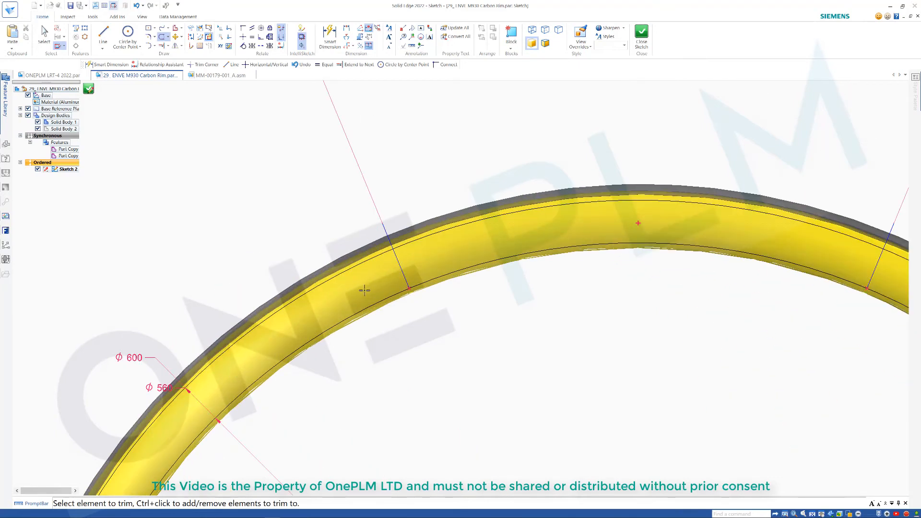
left_click_drag(352, 236, 379, 351)
scroll(339, 276, "down", 4)
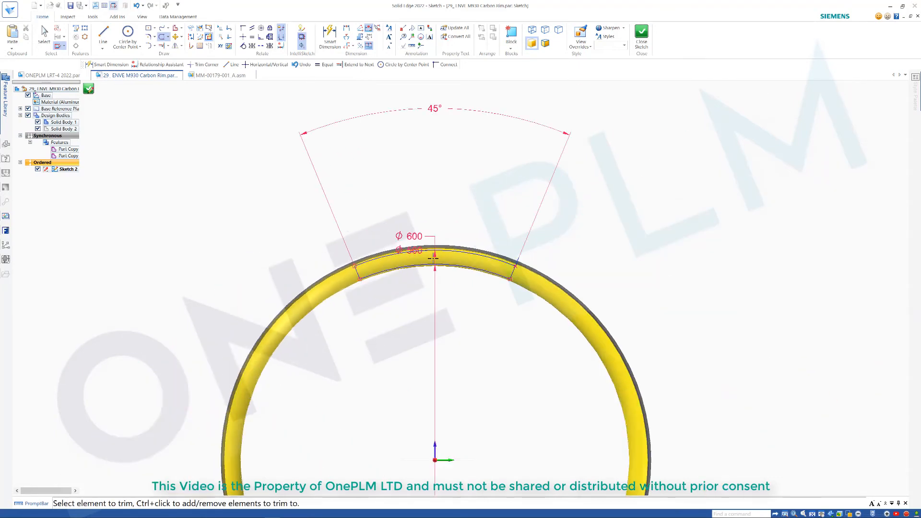
scroll(506, 280, "up", 4)
mouse_move(531, 208)
left_mouse_down()
mouse_move(557, 254)
mouse_move(551, 280)
left_mouse_up()
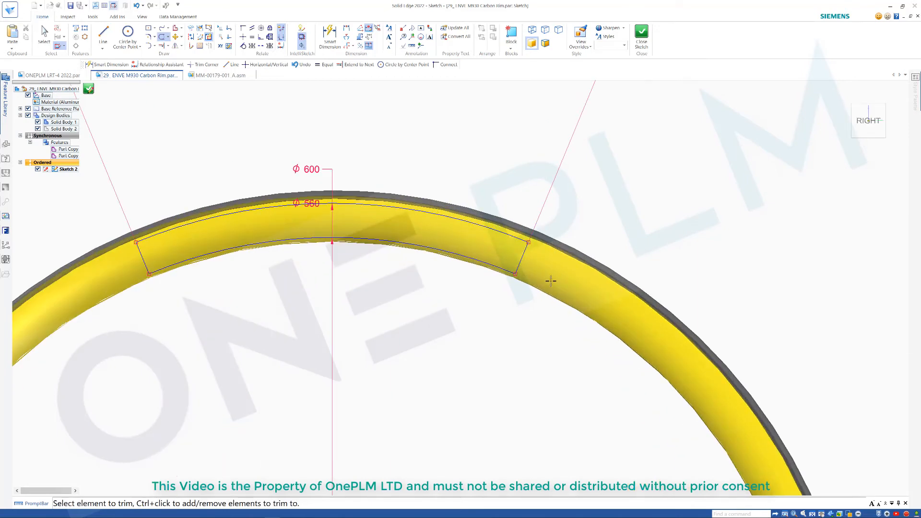
Align the midpoint of the segment's inner arc vertically with the sketch origin
scroll(448, 302, "down", 3)
scroll(435, 381, "up", 2)
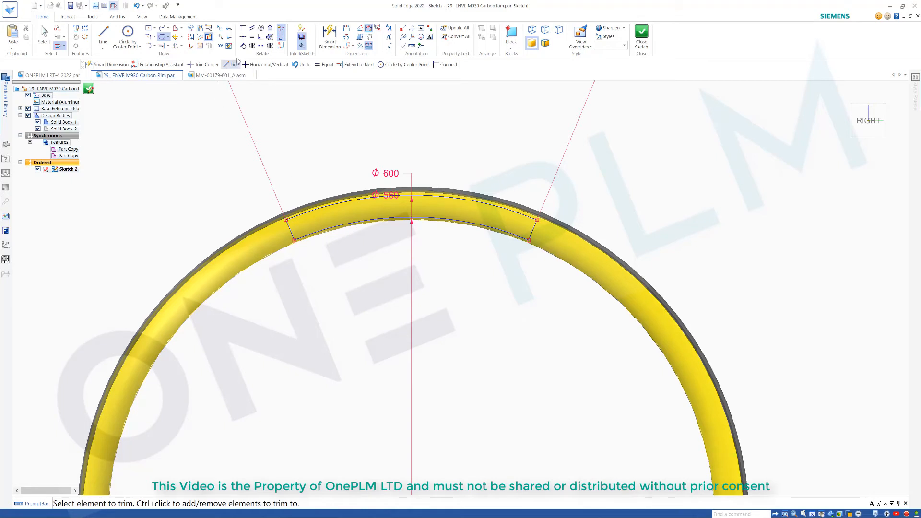
left_click(244, 38)
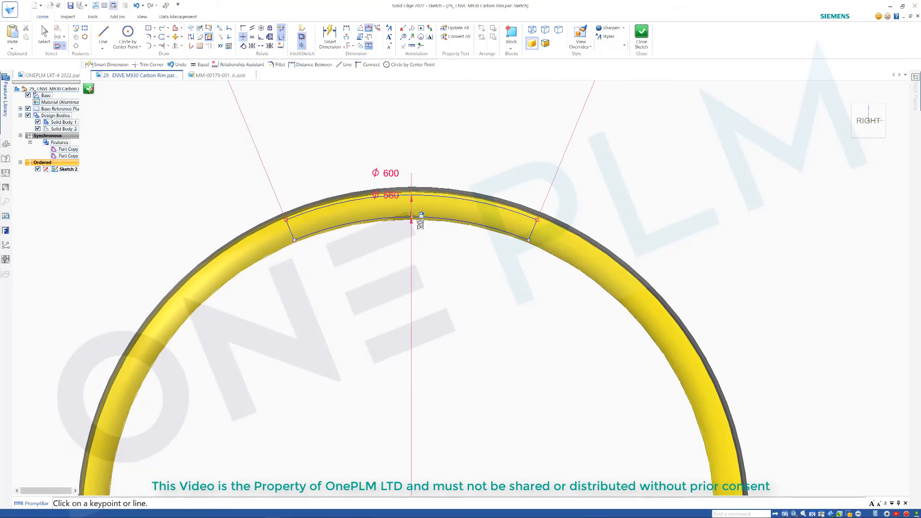
scroll(411, 218, "up", 5)
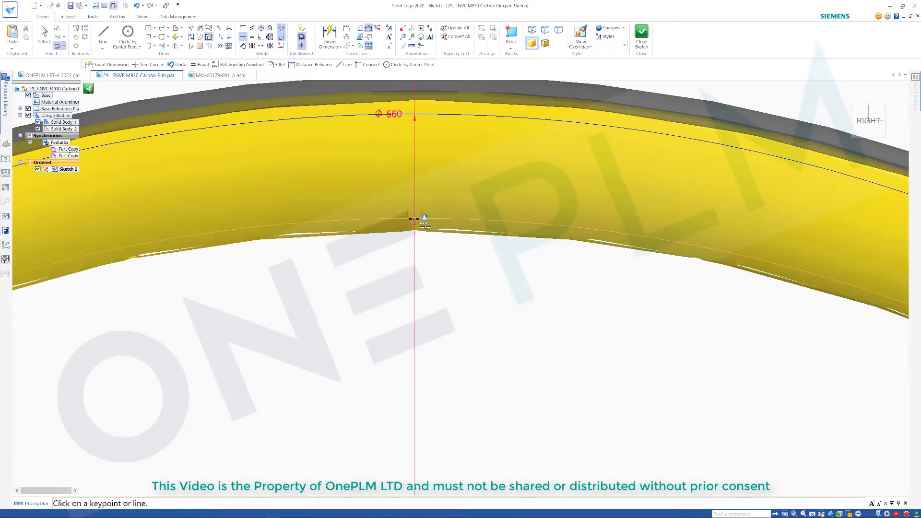
left_click(415, 219)
scroll(415, 219, "down", 6)
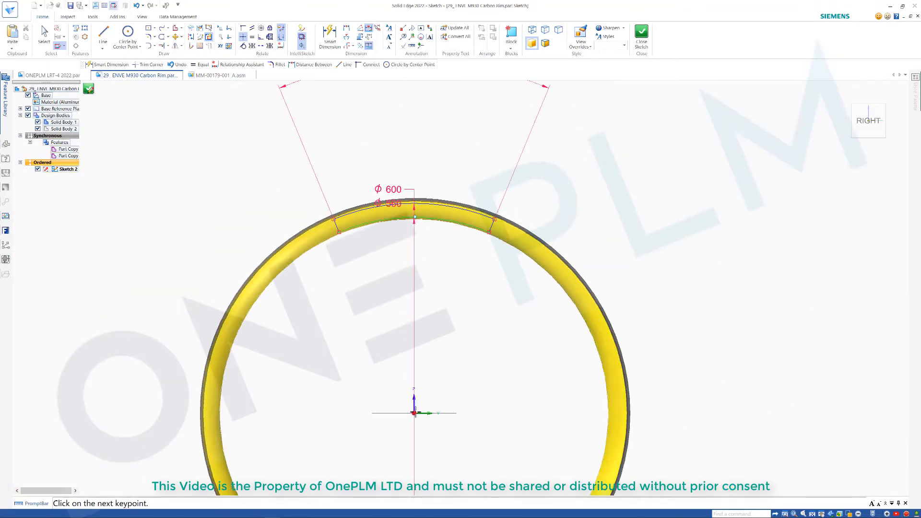
left_click(425, 415)
scroll(446, 149, "up", 1)
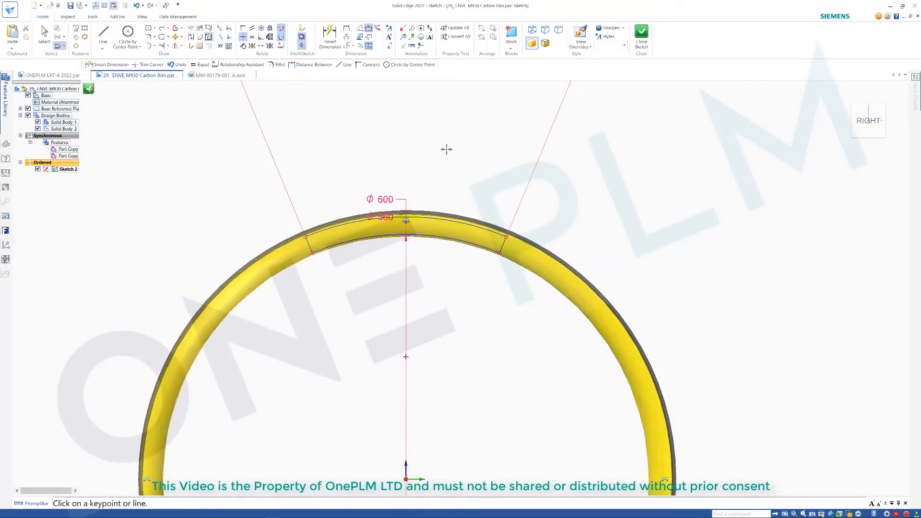
Dimension the sweep angle of the curved segment's outer arc
scroll(447, 149, "up", 1)
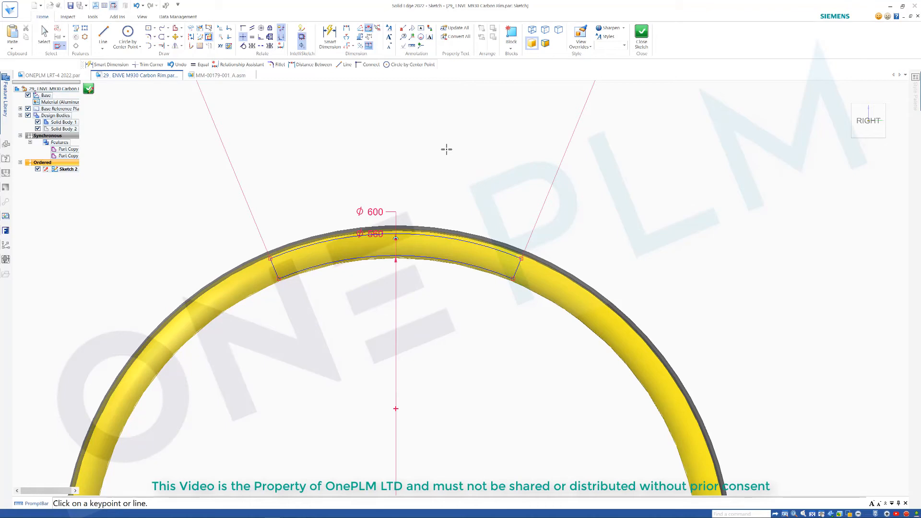
left_click(329, 38)
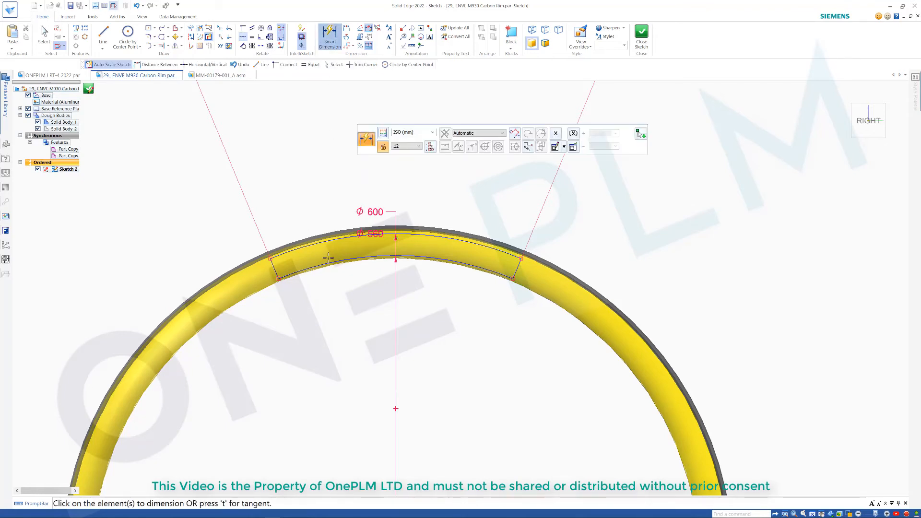
left_click(338, 235)
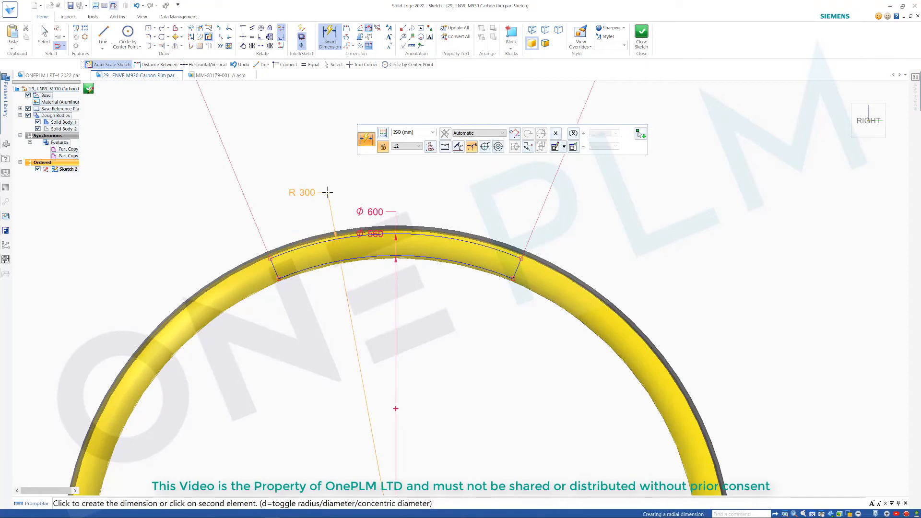
key("a")
left_click(366, 187)
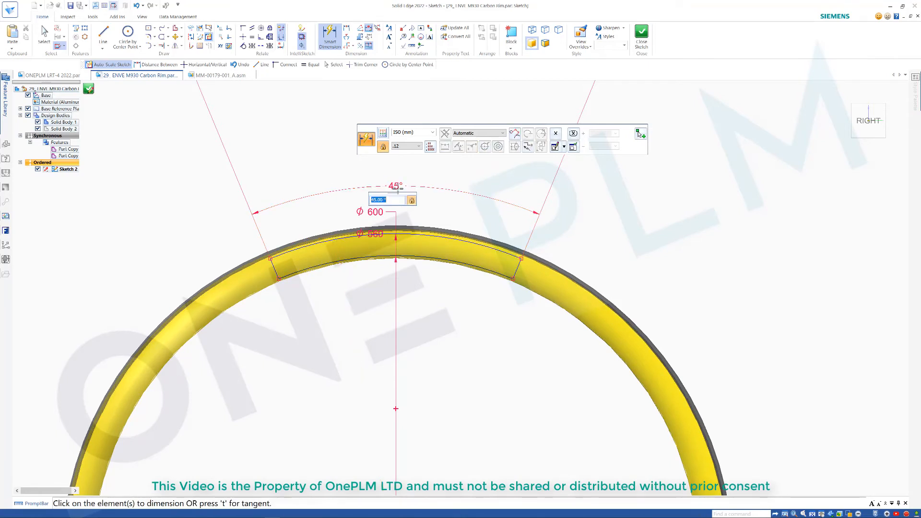
key("Escape")
key("Escape")
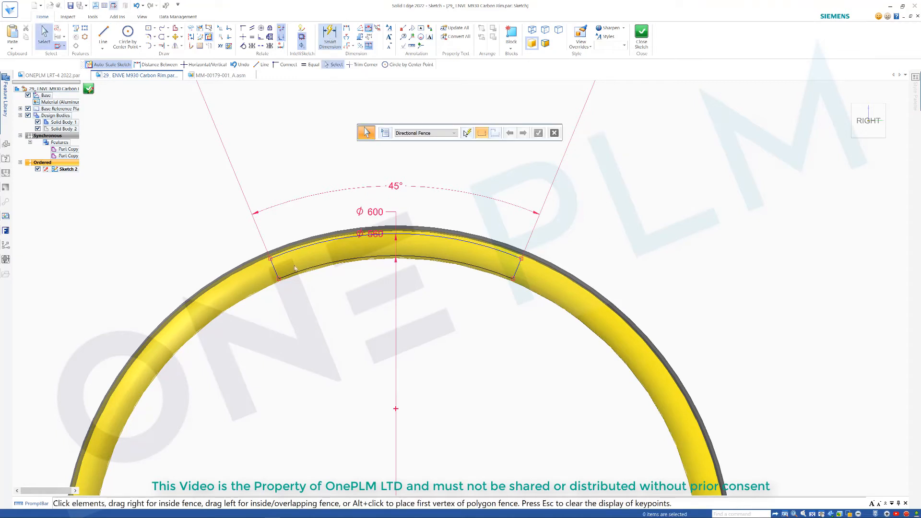
Dimension the length of one short radial end line of the curved segment
key("d")
left_click(268, 273)
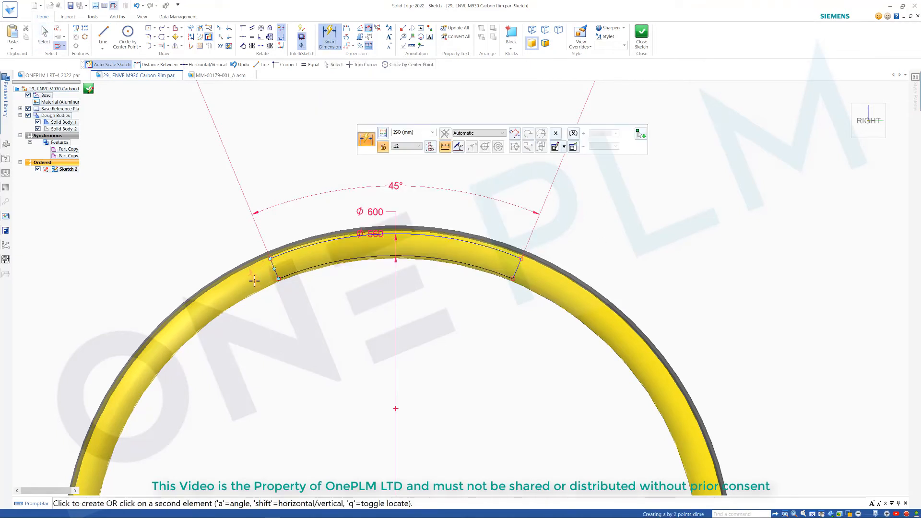
left_click(254, 281)
key("Escape")
key("Escape")
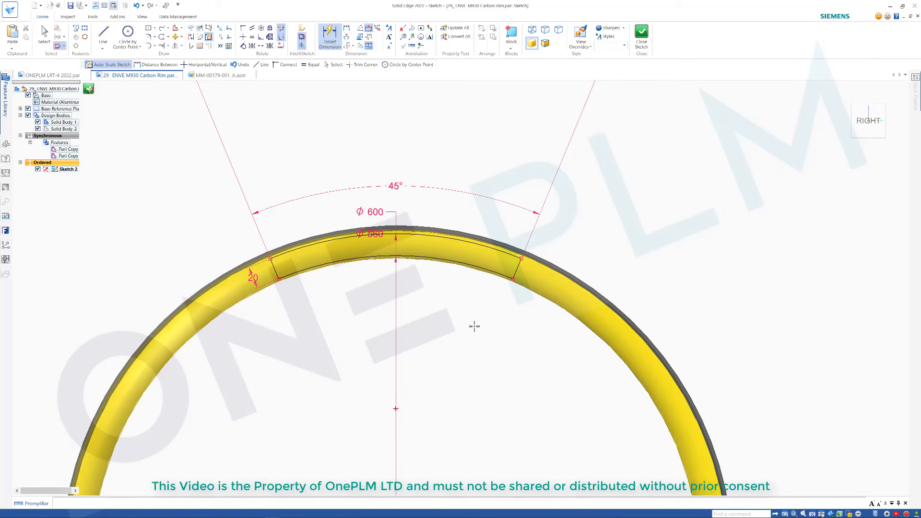
Finish the curved segment sketch on the rim and bring up the surfacing commands
scroll(464, 319, "down", 1)
scroll(464, 319, "up", 1)
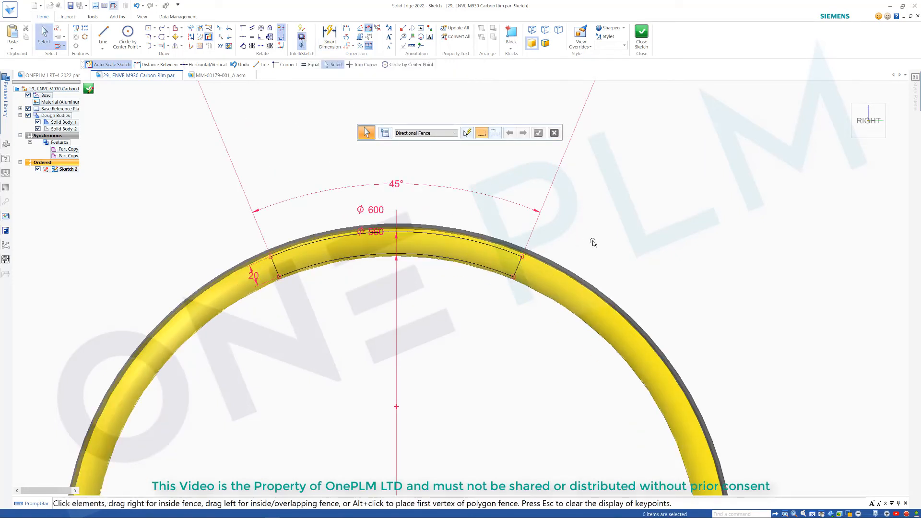
scroll(623, 263, "down", 2)
scroll(606, 344, "up", 2)
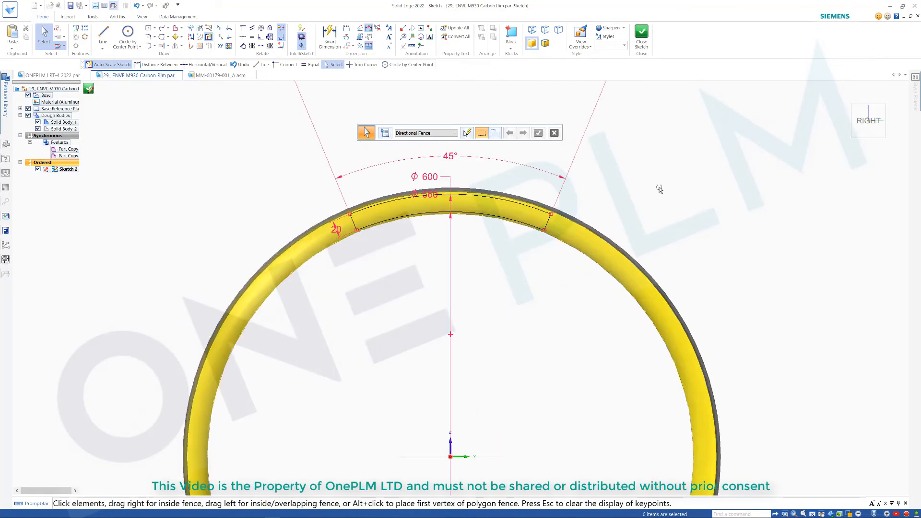
left_click(641, 32)
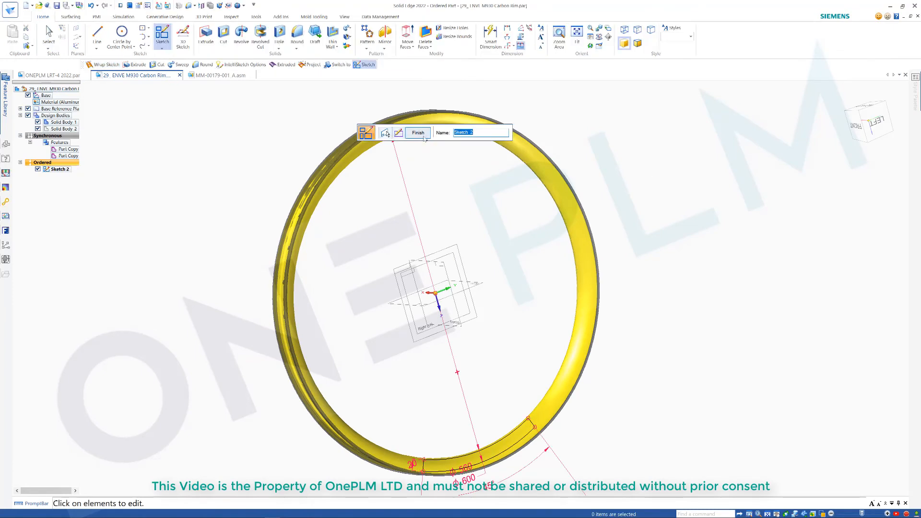
key("Escape")
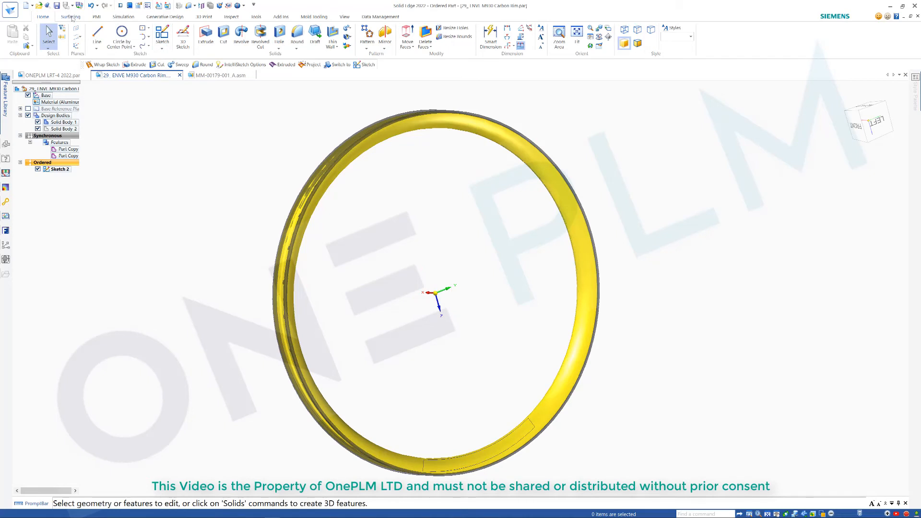
left_click(71, 17)
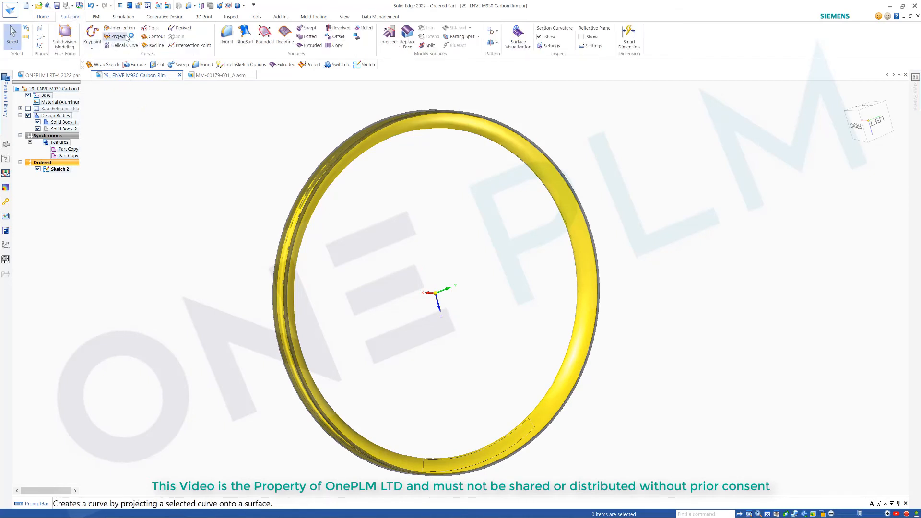